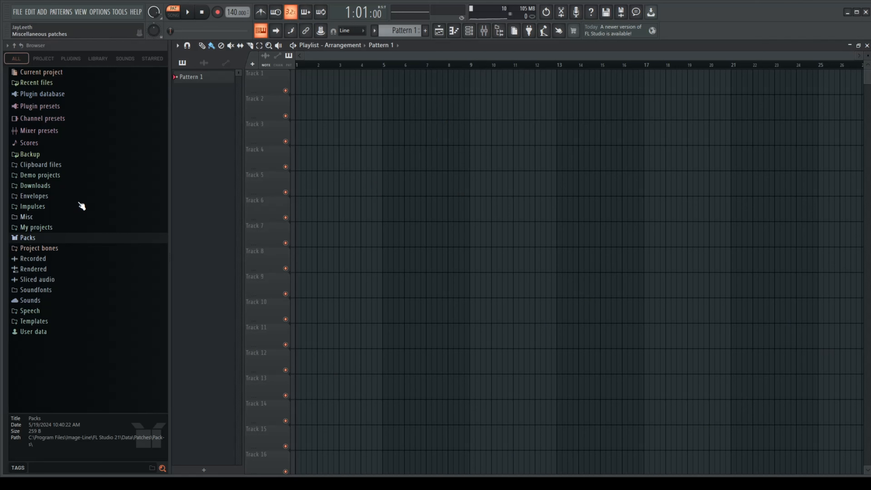
- Load the Electric preset from Packs > Instruments > Keyboard onto the Sampler channel and close its plugin window
left_click(88, 241)
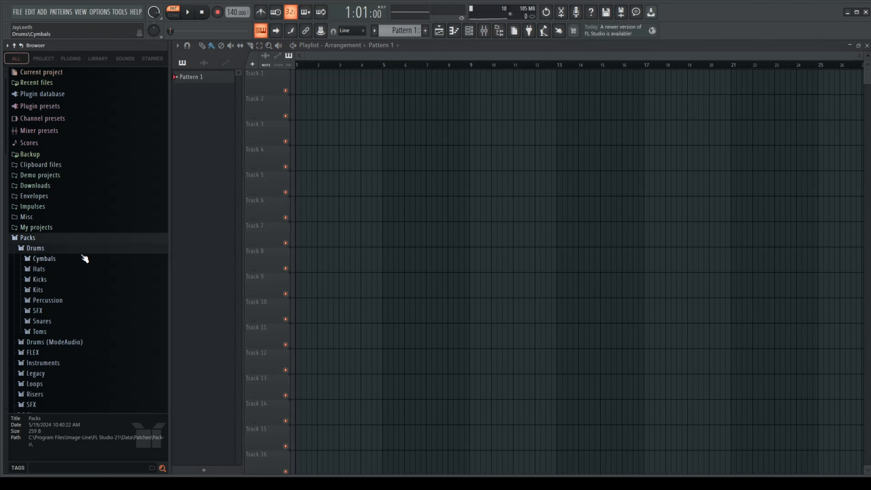
left_click(83, 252)
left_click(73, 282)
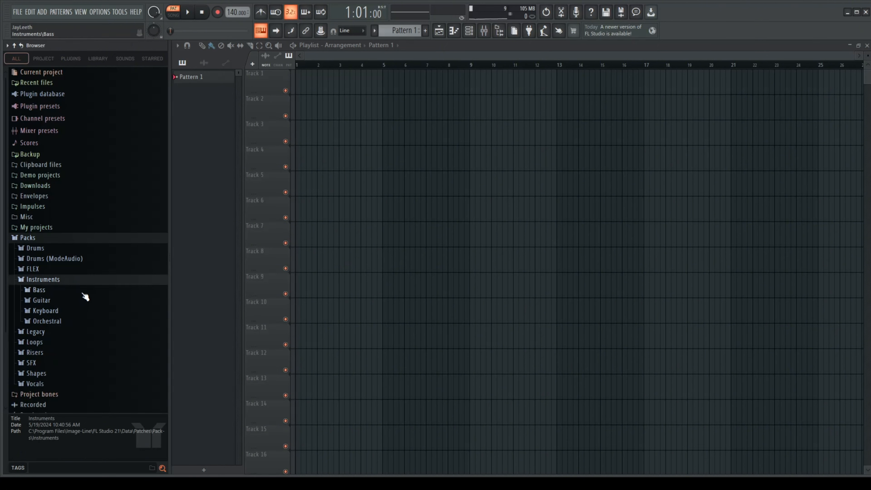
left_click(84, 311)
left_click(469, 30)
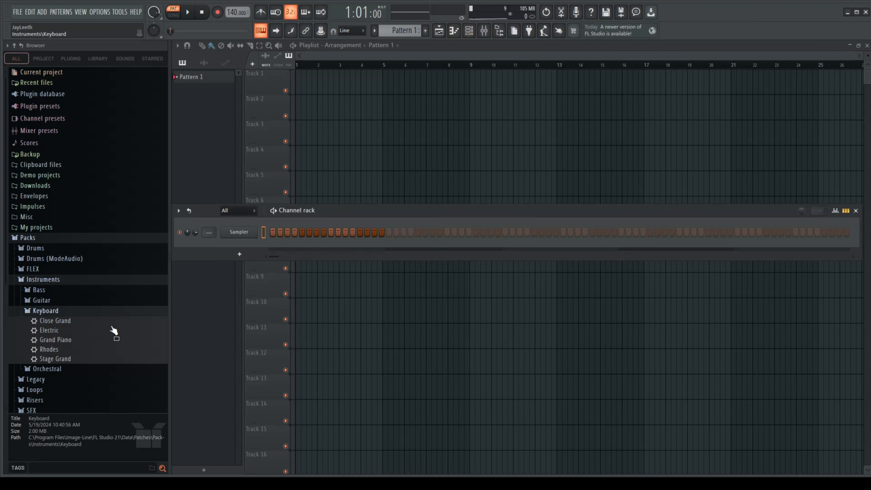
left_click_drag(68, 331, 238, 229)
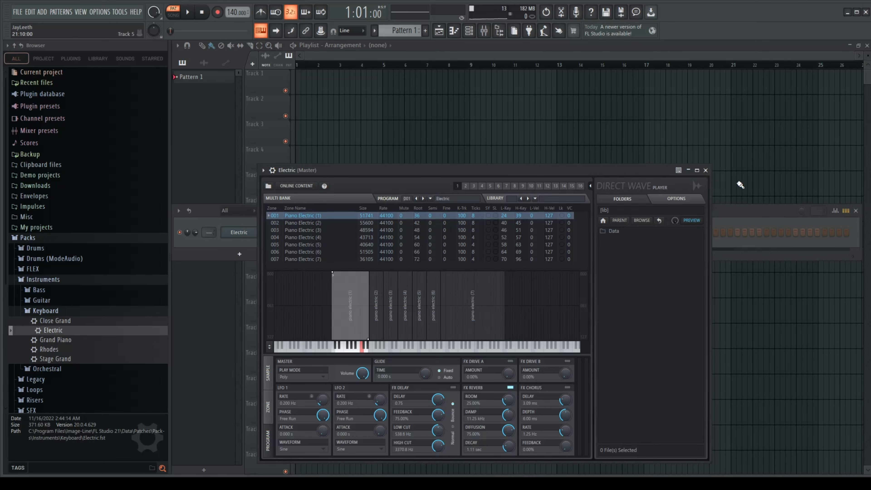
left_click(705, 170)
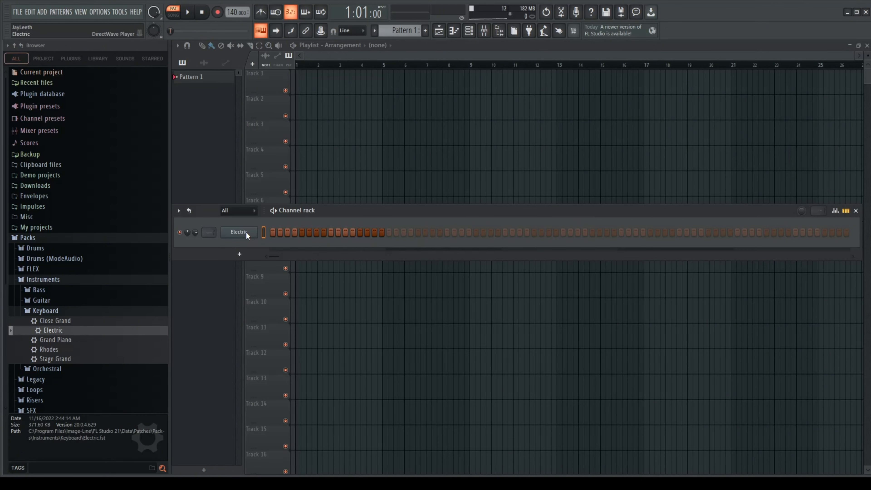
- Open the Electric channel's piano roll and audition keys from C4 down to C3
key("F7")
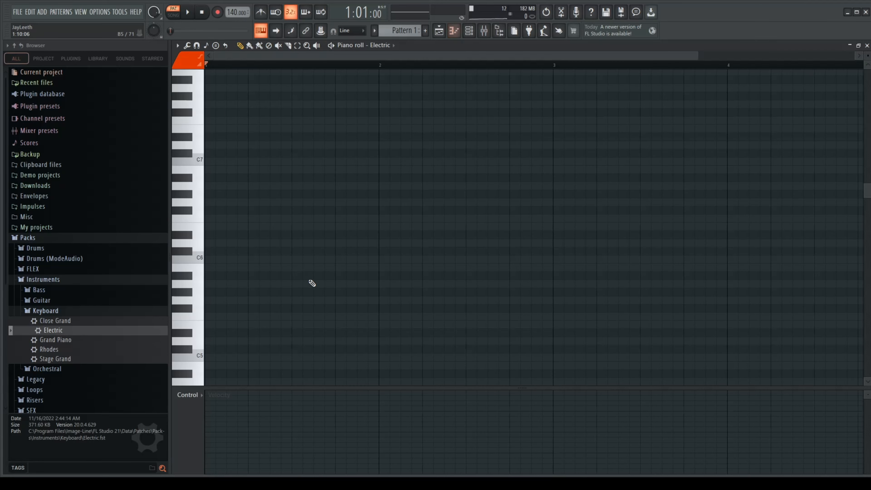
scroll(220, 284, "down", 10)
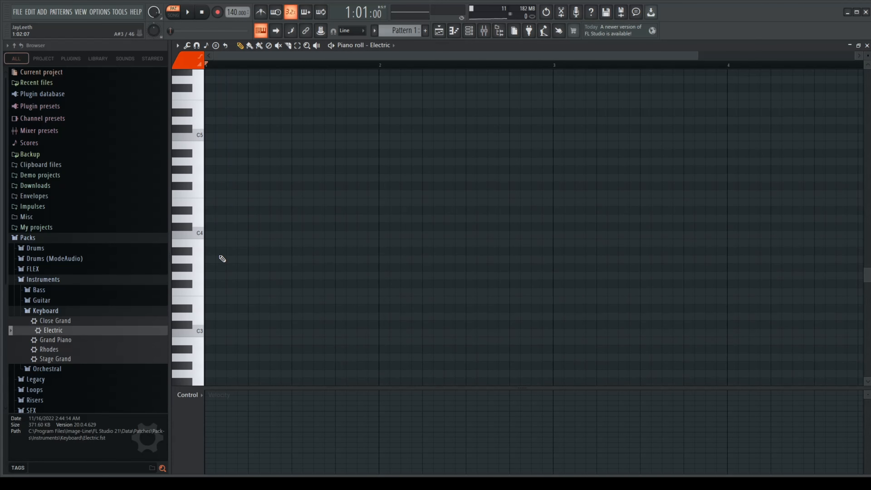
scroll(223, 259, "down", 3)
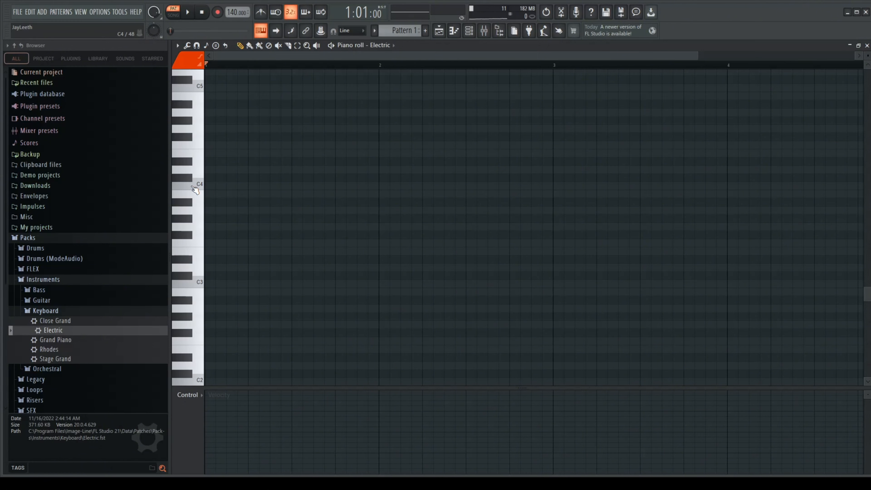
left_click(192, 185)
left_click(193, 216)
left_click(201, 253)
left_click(200, 282)
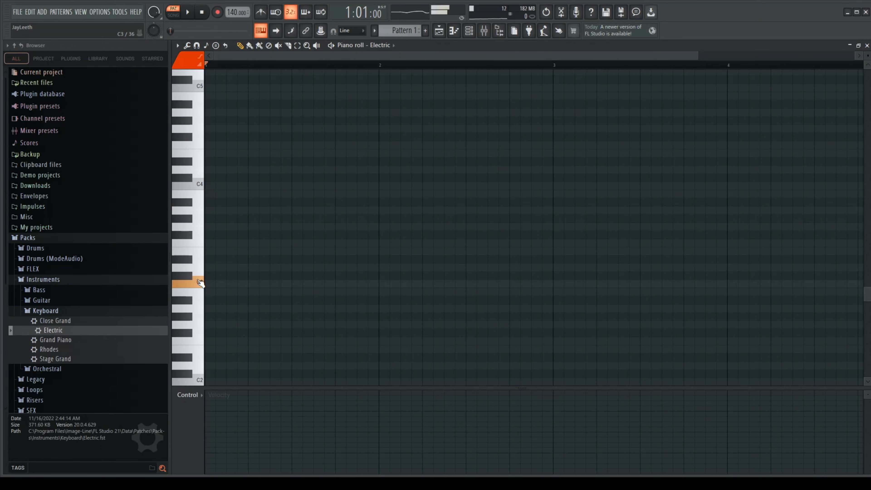
- Draw a C4 note at the start of bar 1 and lengthen it to half a bar
left_click(229, 188)
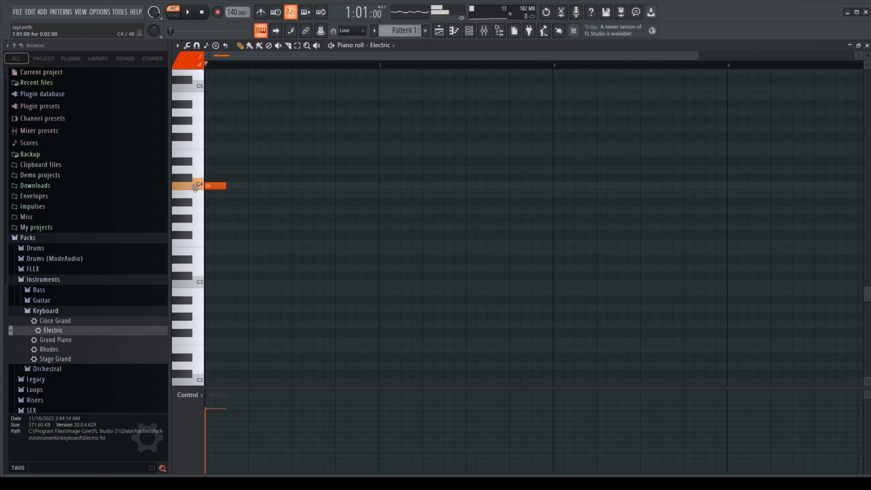
left_click_drag(227, 187, 292, 185)
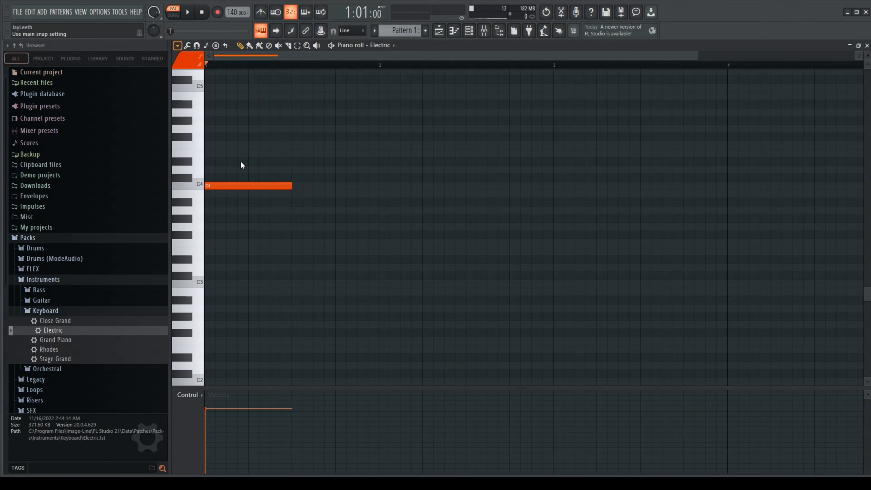
- Try shortening the C4 note in small amounts at its end
left_click(281, 184)
mouse_move(292, 186)
left_mouse_down()
mouse_move(222, 187)
mouse_move(291, 186)
left_mouse_up()
mouse_move(289, 187)
left_mouse_down()
mouse_move(298, 187)
mouse_move(290, 188)
left_mouse_up()
left_click_drag(295, 188, 285, 189)
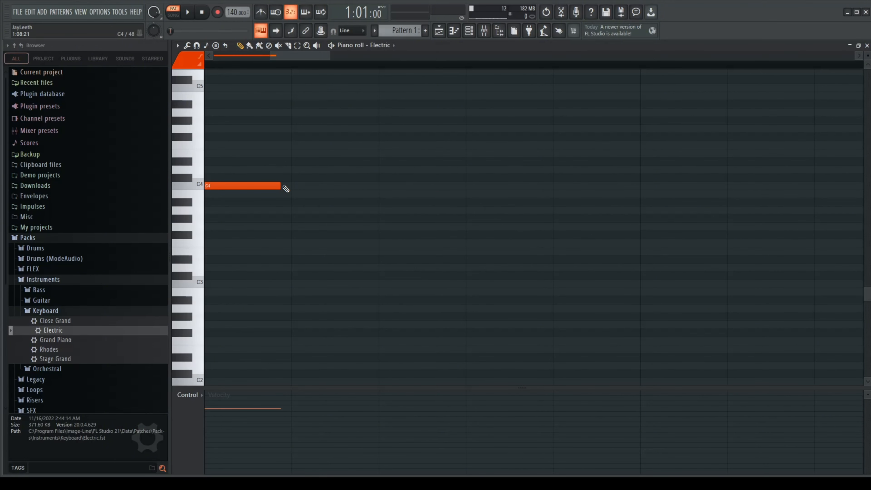
left_click_drag(285, 189, 275, 189)
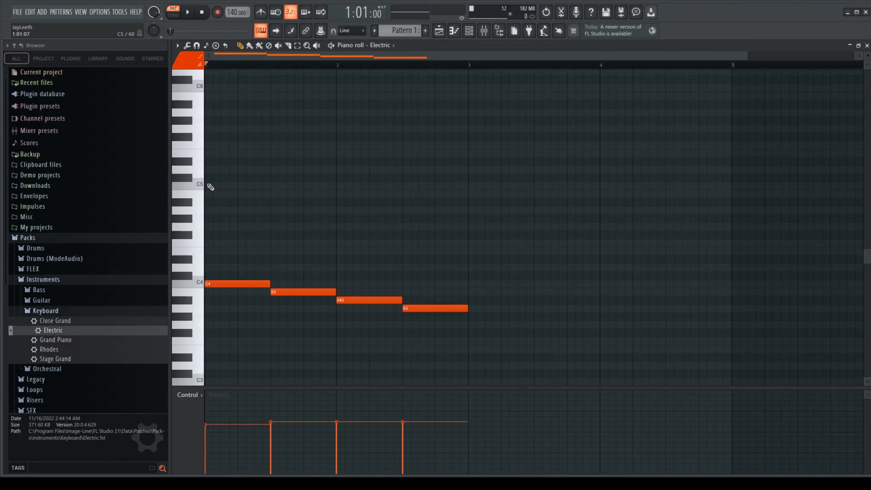
- Add a half-bar C5 note at the start of bar 1, one octave above the C4 note
left_click(211, 187)
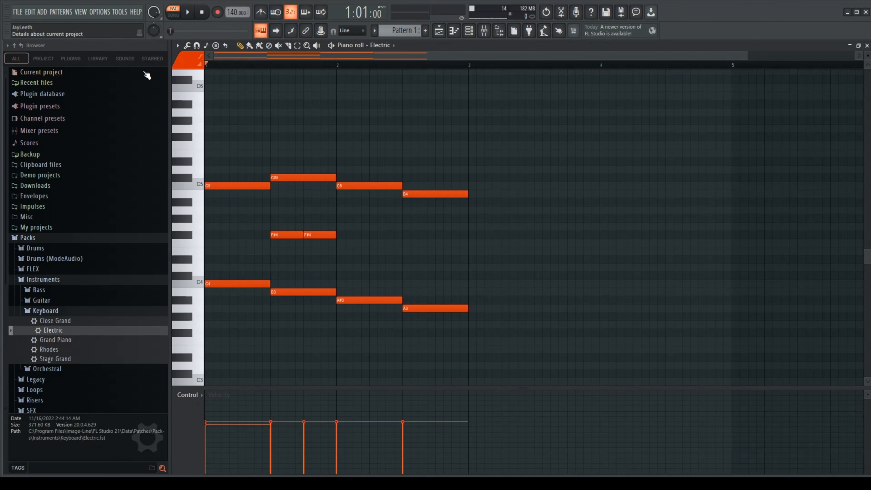
- Place Pattern 1 at bar 1 of Track 1 in the playlist and create a new pattern, Pattern 2
left_click(441, 30)
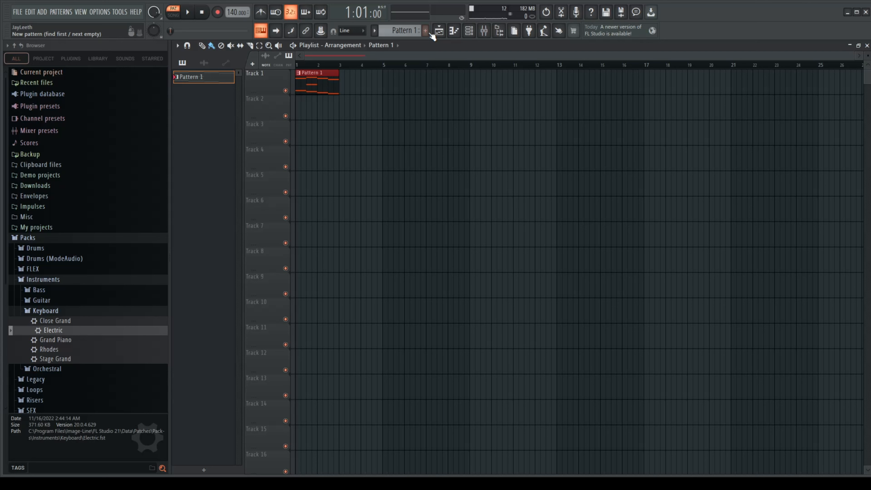
left_click(431, 34)
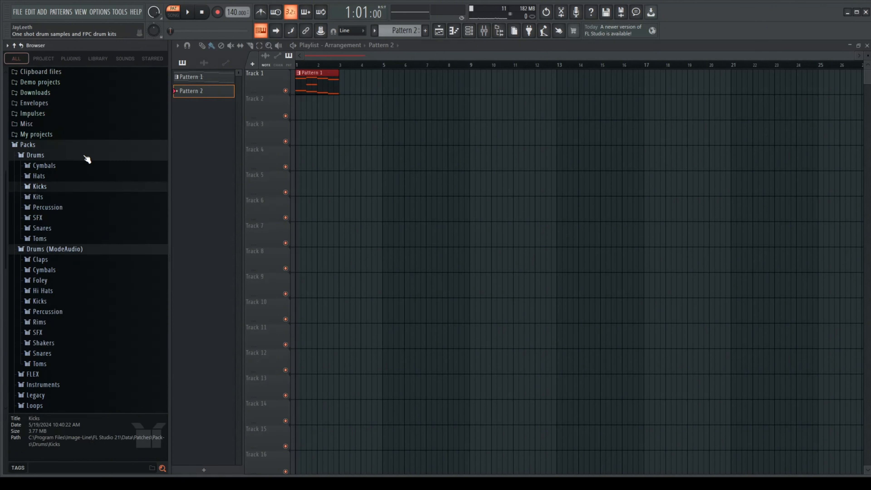
- Add Attack Clap 01, Attack Hat 01 and Attack Kick 01 from the Drums (ModeAudio) pack as new channels in the channel rack
left_click(84, 156)
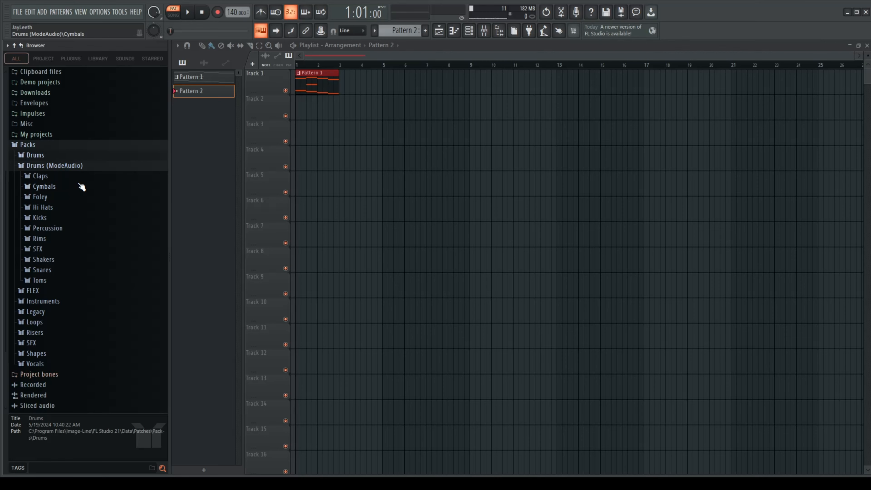
left_click_drag(62, 135, 216, 232)
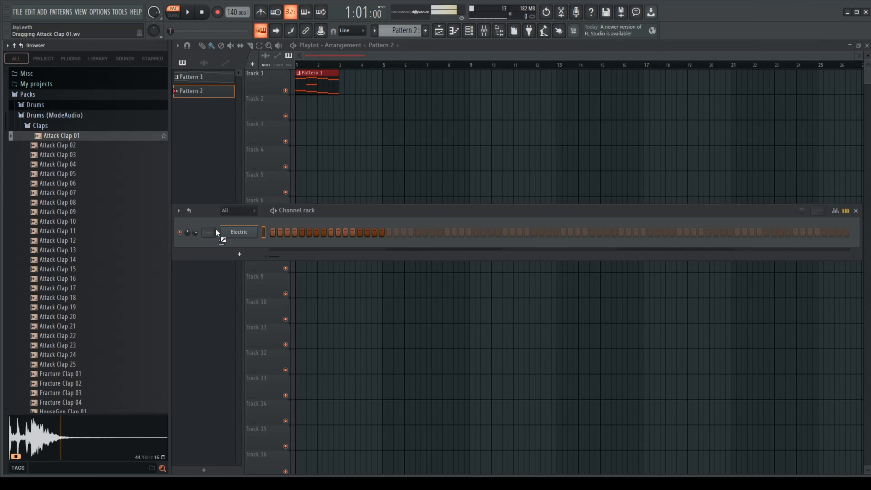
left_click_drag(216, 233, 216, 232)
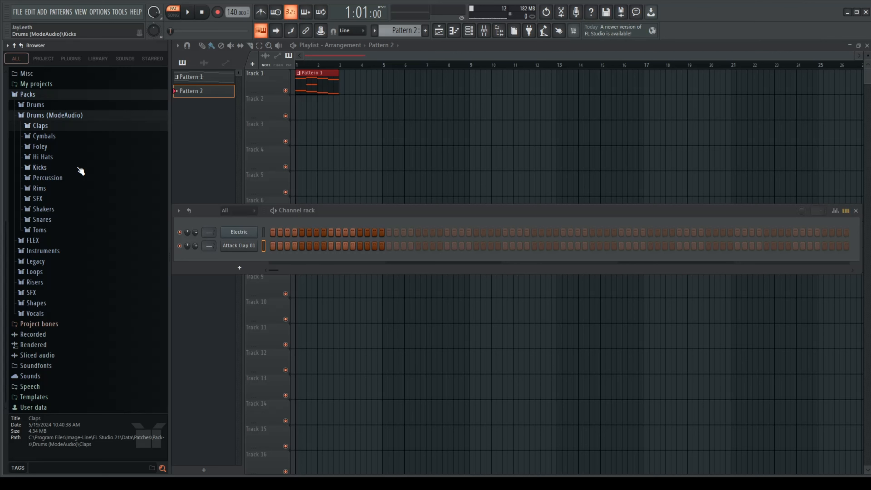
left_click_drag(81, 171, 229, 268)
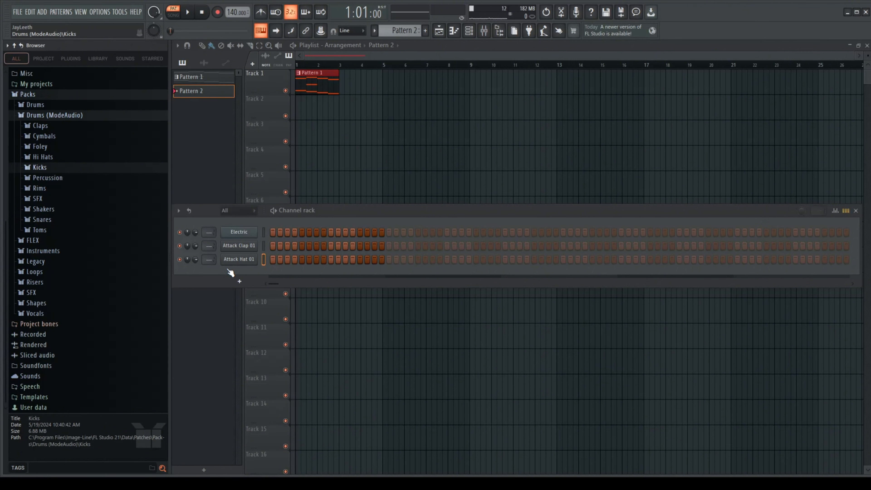
left_click(40, 167)
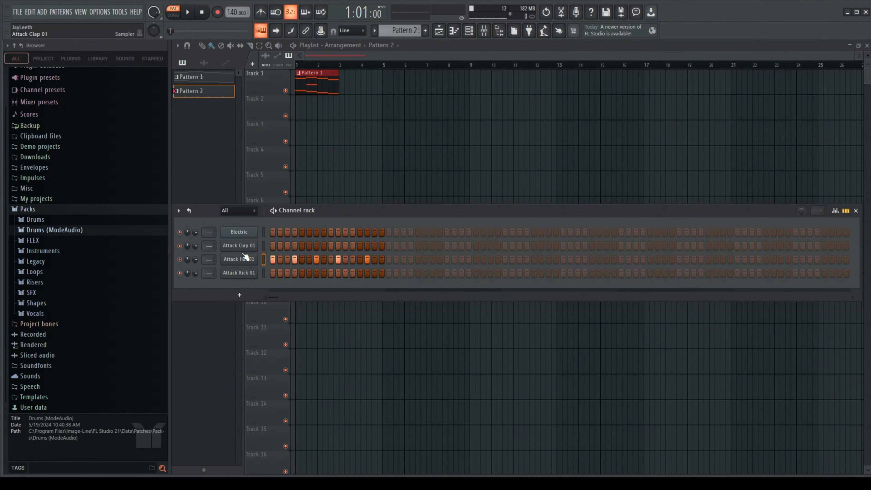
- Play Pattern 2's hat rhythm to hear it, and stop playback
left_click(188, 12)
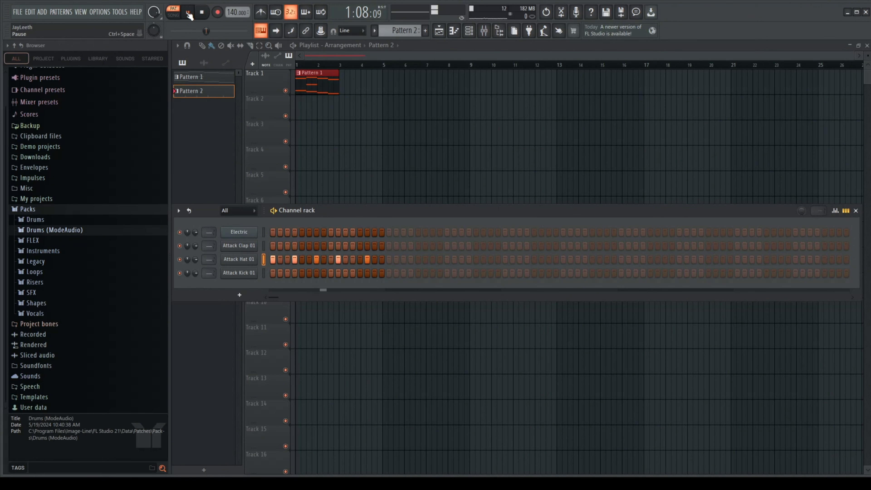
left_click(201, 13)
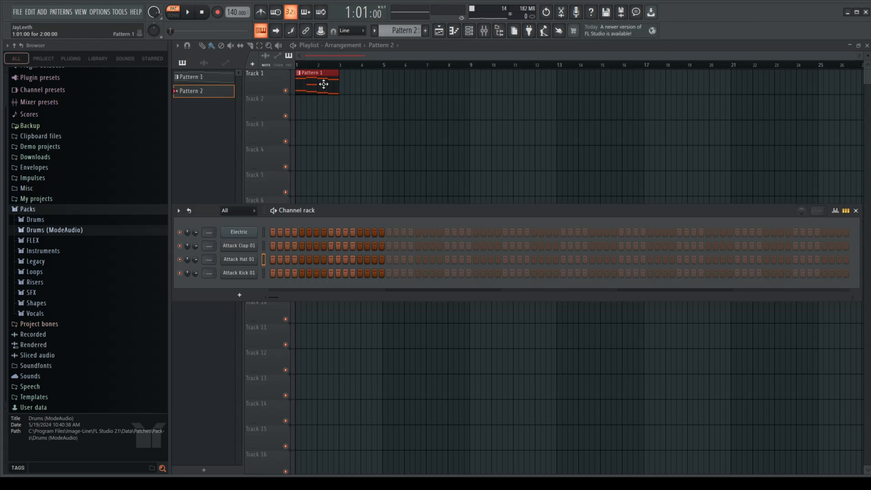
- Hide the channel rack and bring up the Attack Kick 01 piano roll in Pattern 1
key("F6")
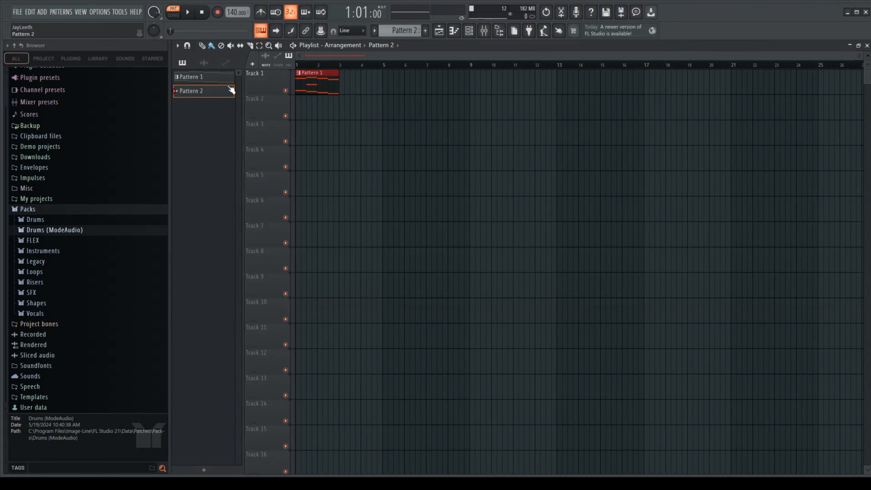
left_click(455, 32)
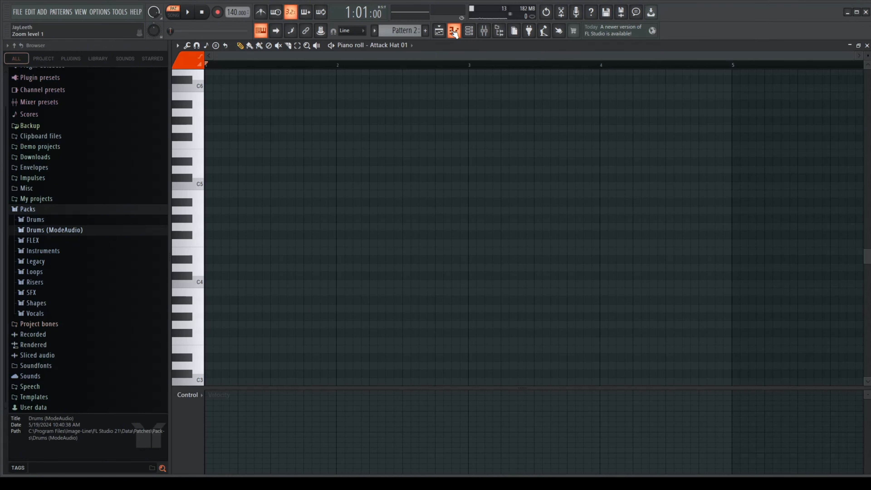
left_click(394, 44)
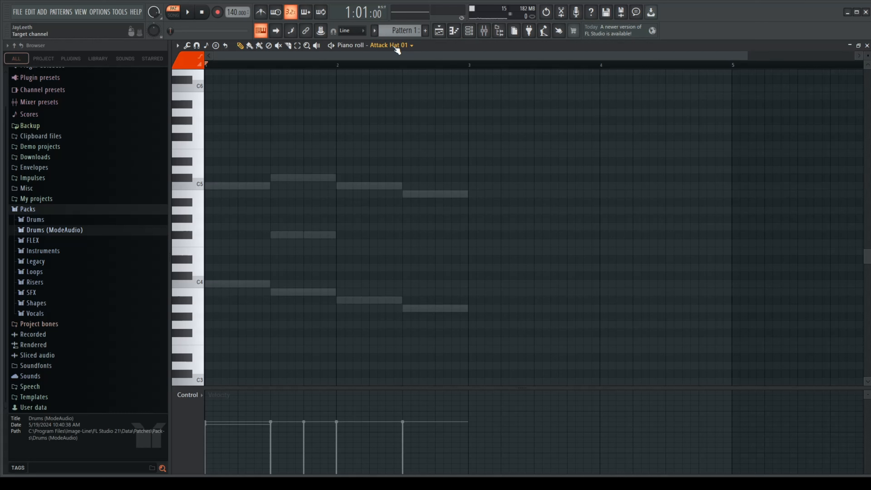
scroll(394, 46, "up", 1)
scroll(211, 311, "down", 1)
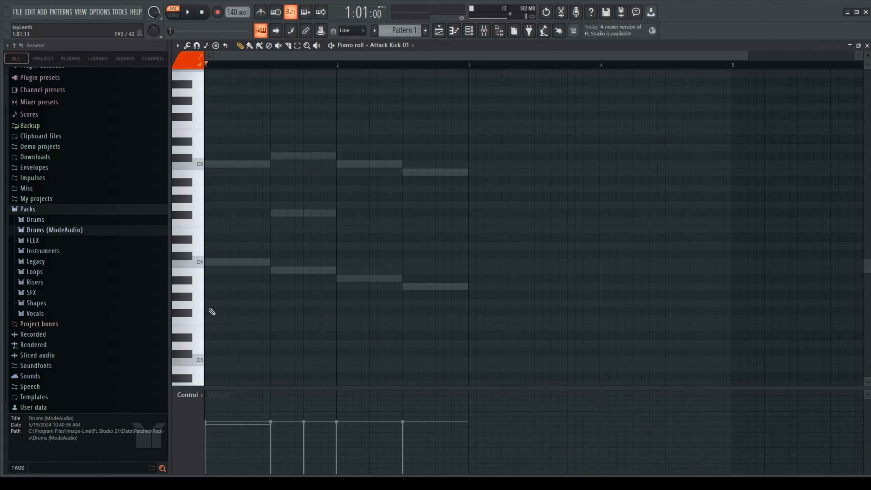
scroll(212, 311, "up", 1)
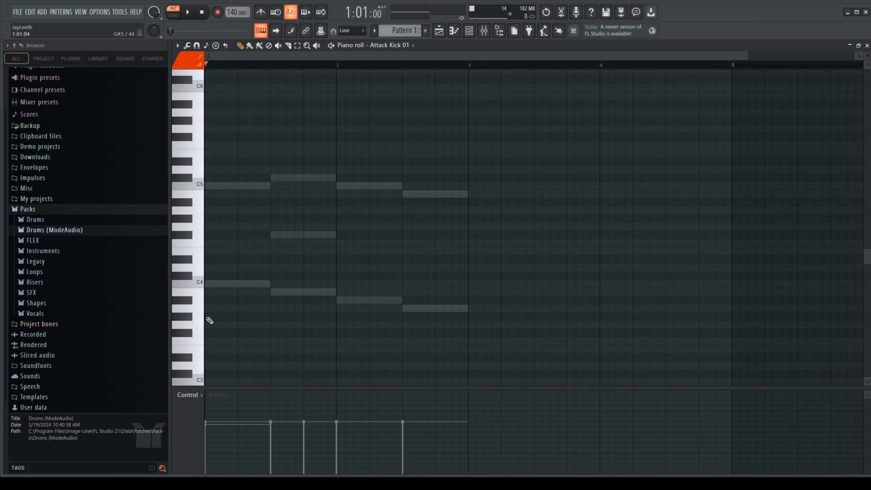
- Draw four one-step kick notes on G#3, one every half bar across bars 1 and 2
left_click(224, 317)
left_click_drag(237, 317, 212, 317)
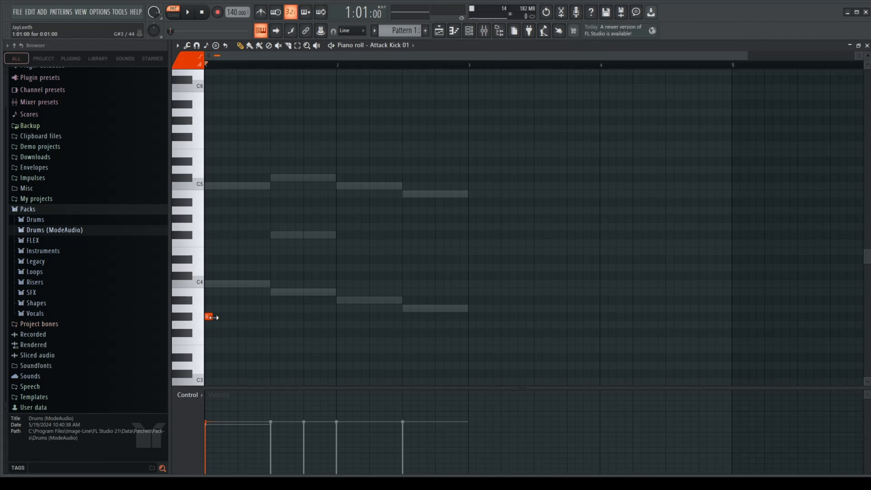
left_click(274, 316)
left_click(341, 316)
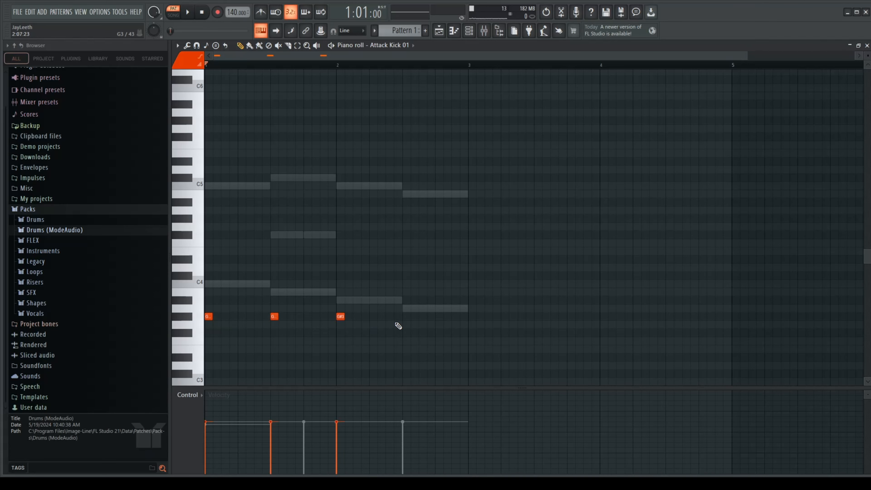
left_click(407, 317)
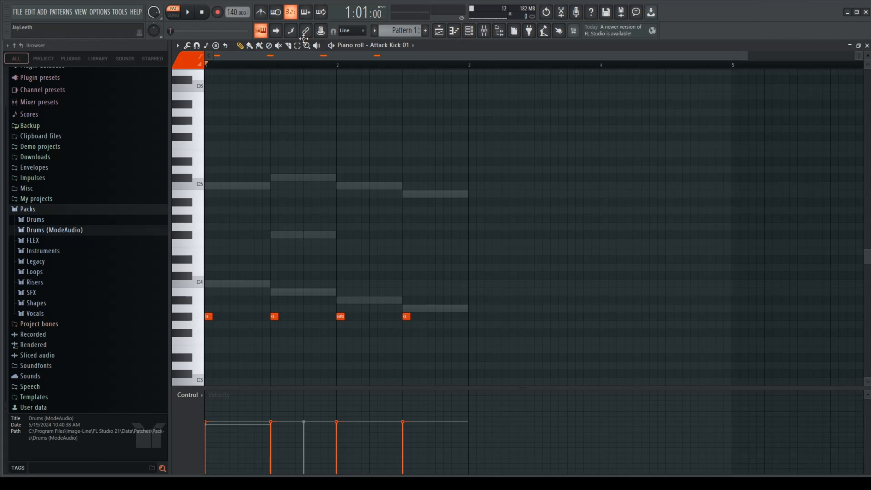
- Copy the four kick notes from Pattern 1 into Pattern 2 and switch to Pattern 3
left_click(298, 46)
left_click_drag(419, 232, 204, 337)
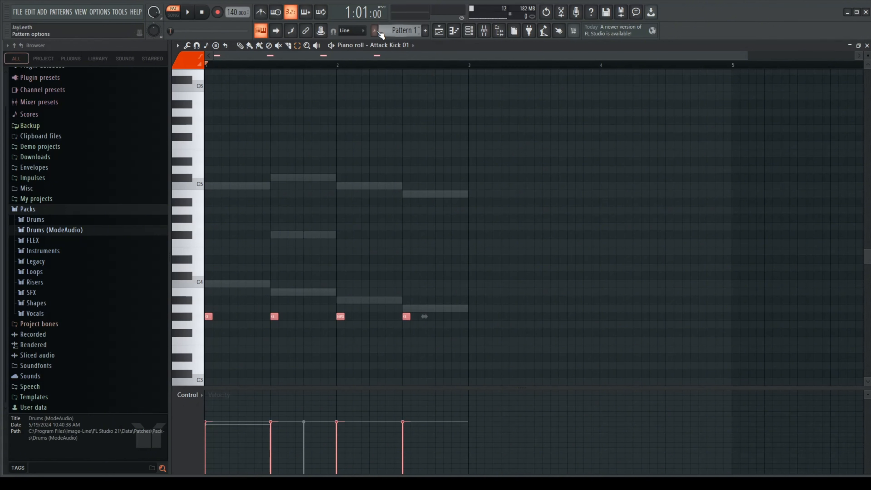
scroll(383, 29, "down", 1)
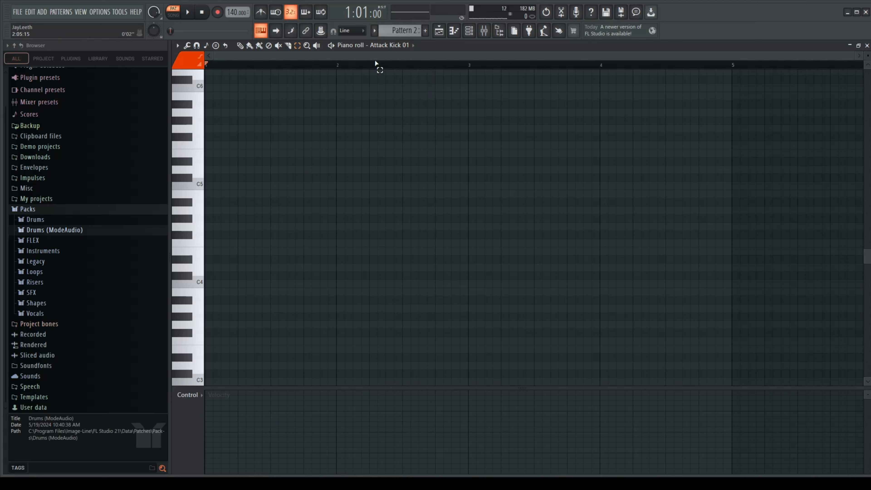
key("ctrl+v")
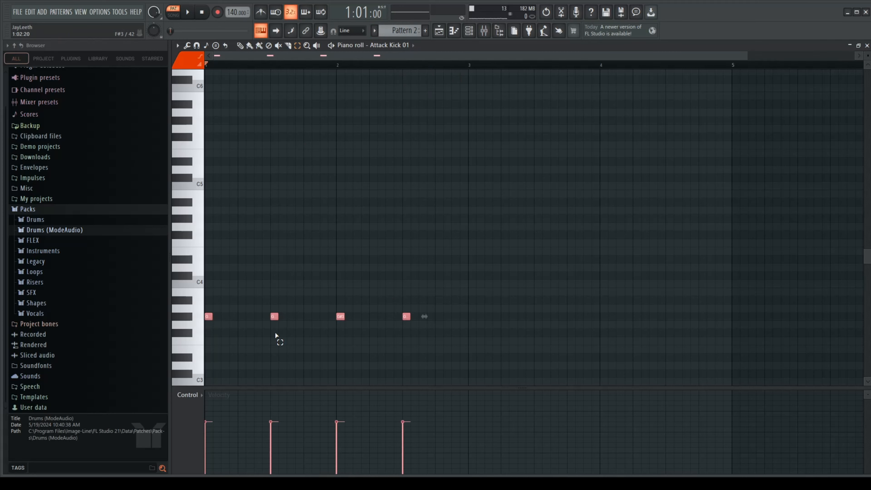
scroll(402, 27, "down", 1)
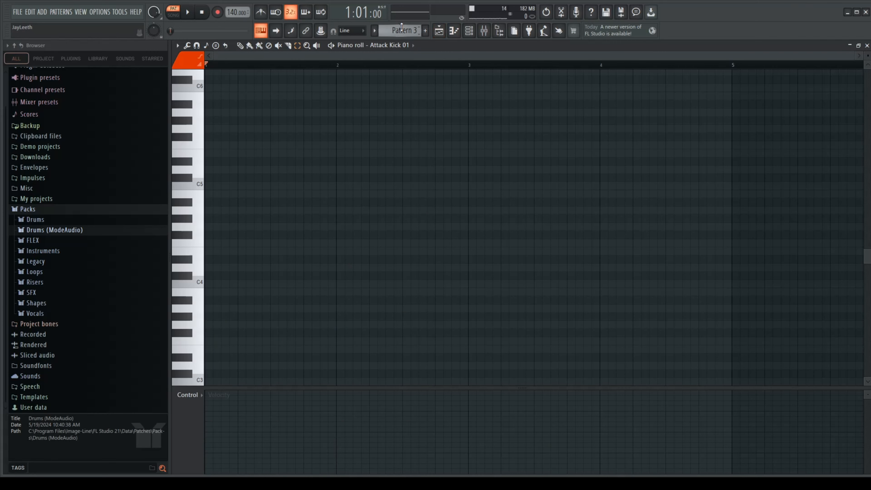
- Go back to Pattern 1 and delete its four G#3 kick notes from the Attack Kick 01 piano roll
scroll(401, 27, "up", 2)
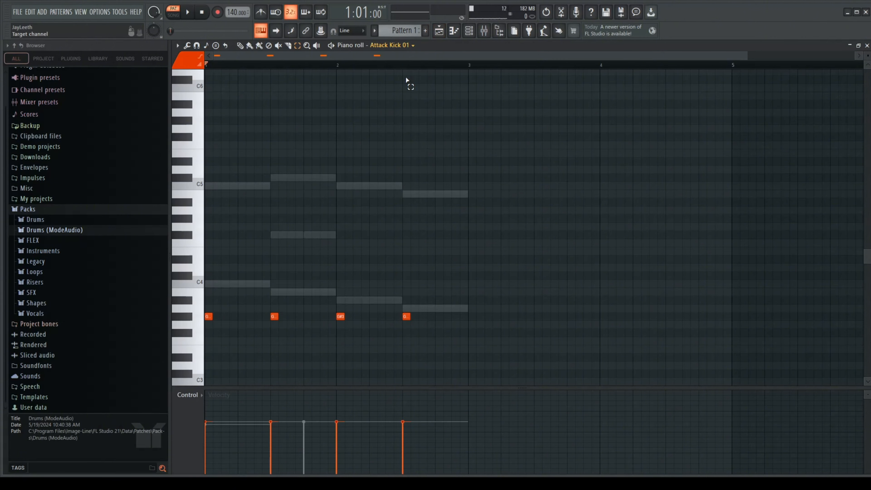
left_click_drag(422, 263, 178, 340)
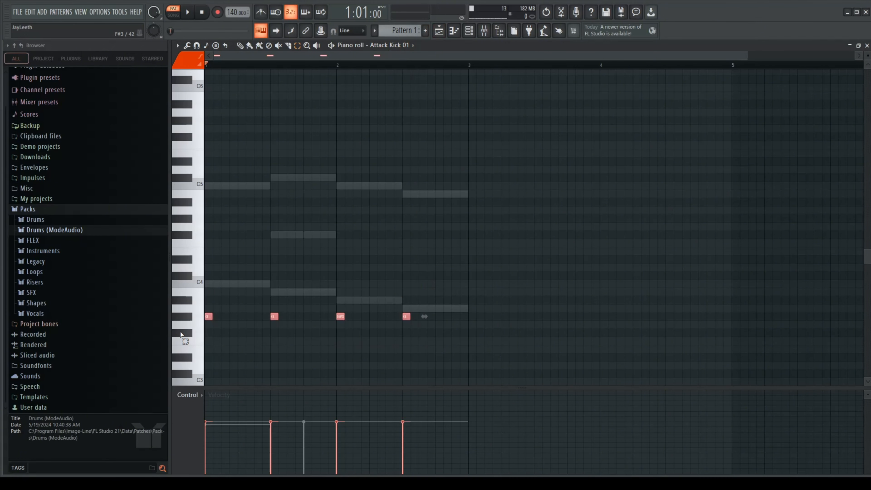
key("Delete")
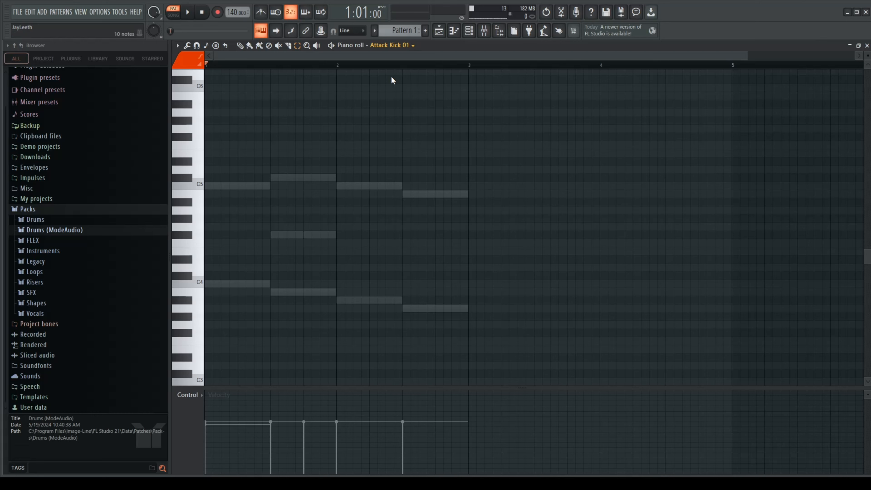
- Draw six one-step E5 notes for Attack Clap 01 in Pattern 1, on steps 1, 5, 13 of bar 1 and 1, 6, 13 of bar 2
left_click(403, 87)
left_click(240, 47)
left_click(209, 154)
left_click(241, 154)
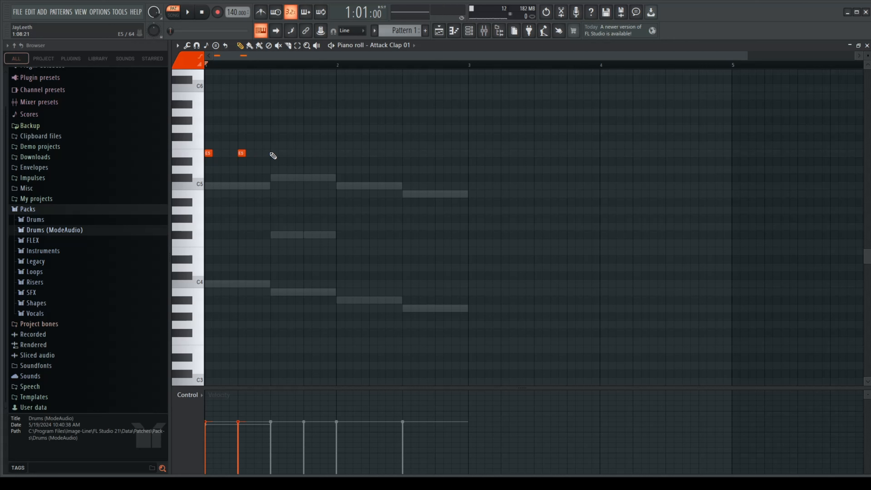
left_click(308, 154)
left_click(340, 153)
left_click(380, 154)
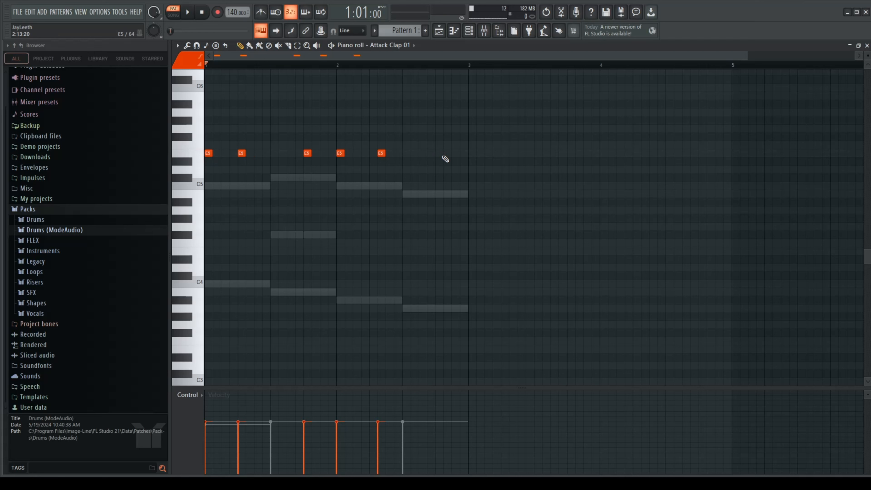
left_click(439, 154)
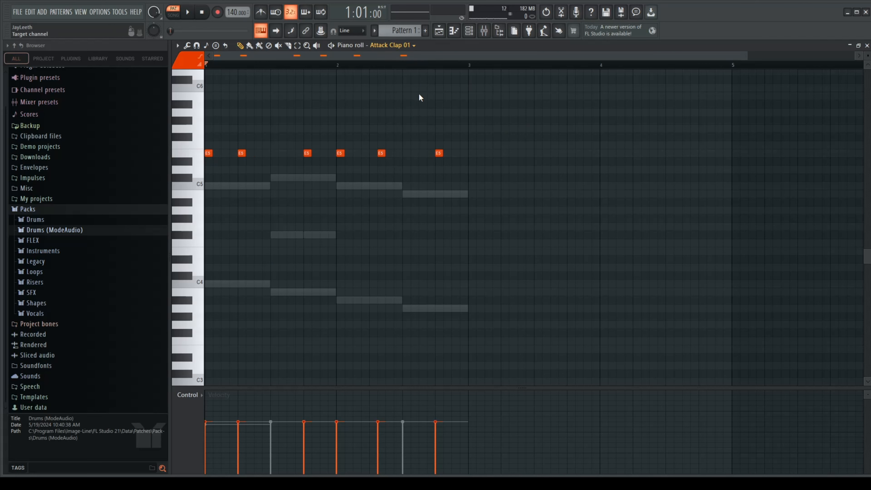
- Draw seven one-step Attack Hat 01 notes on F#4 in Pattern 1, one per beat from bar 1 to the third beat of bar 2
left_click(408, 106)
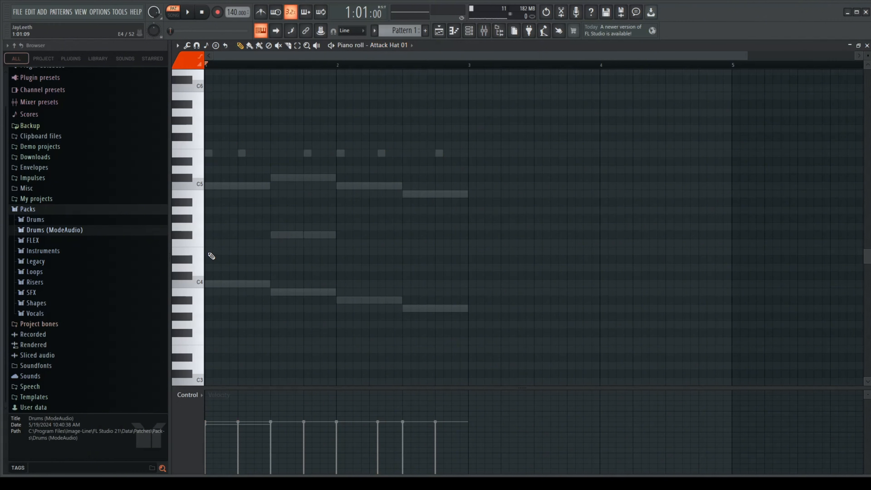
left_click(209, 236)
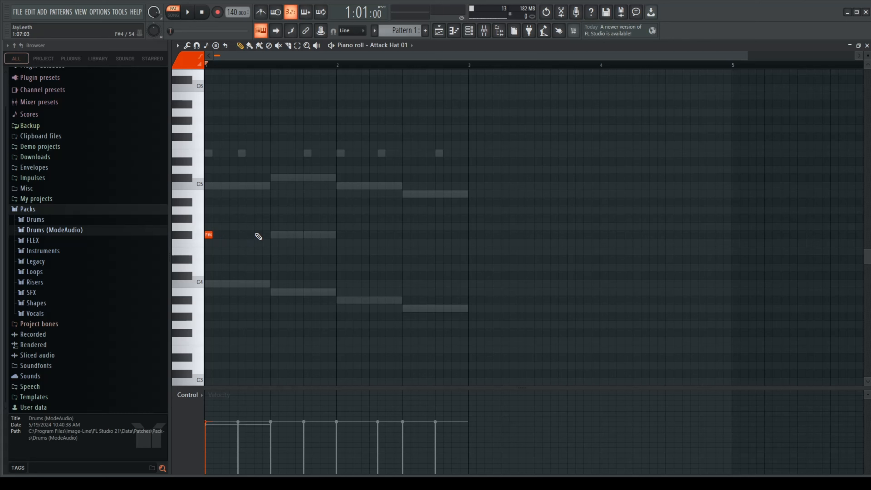
left_click(274, 237)
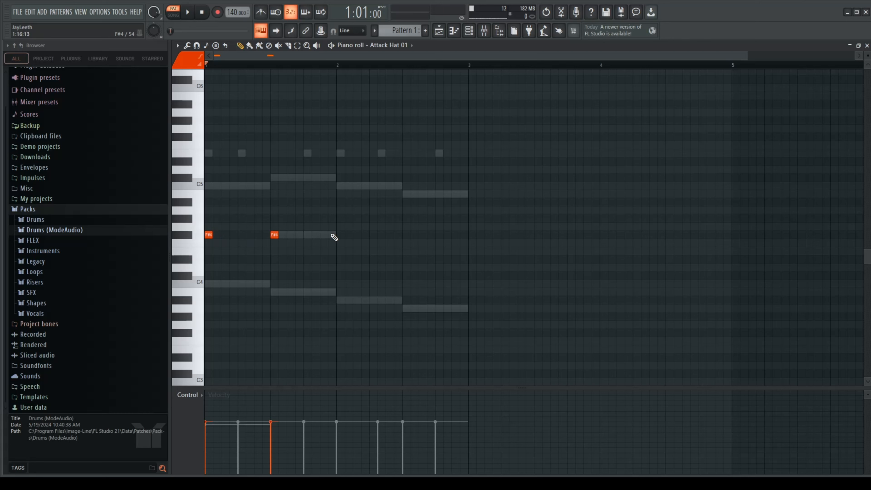
left_click(307, 236)
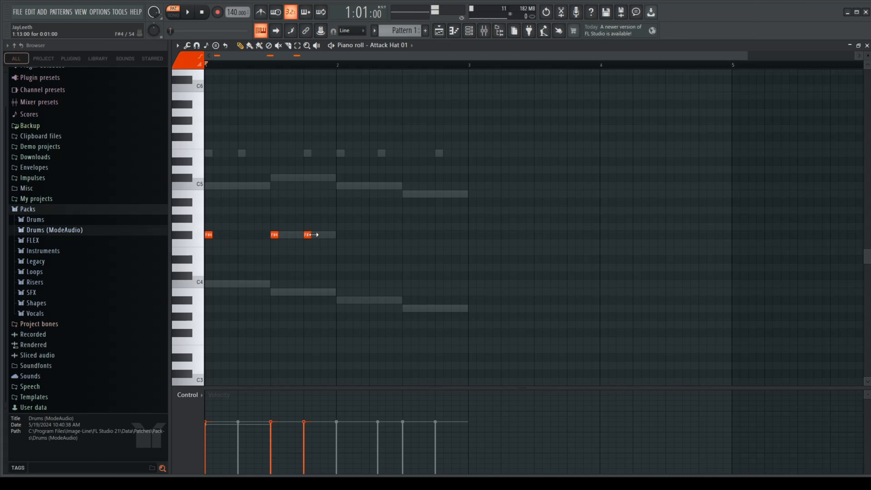
left_click(347, 236)
left_click(406, 236)
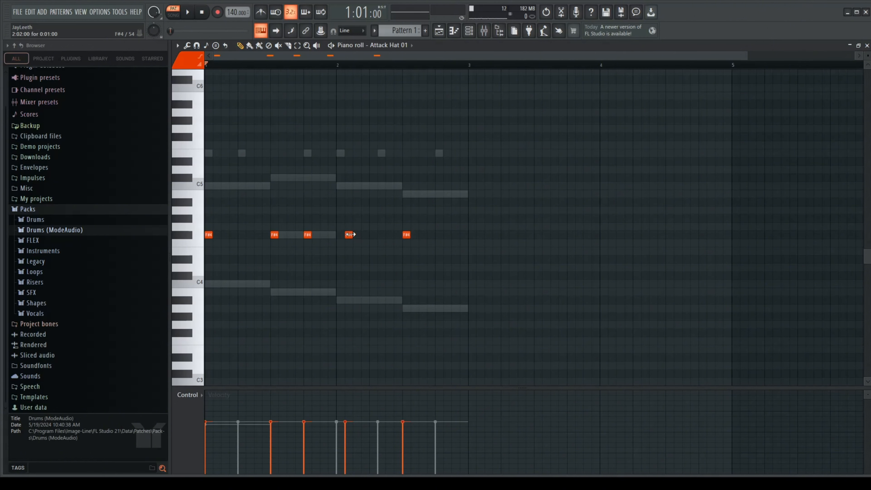
left_click_drag(347, 236, 341, 237)
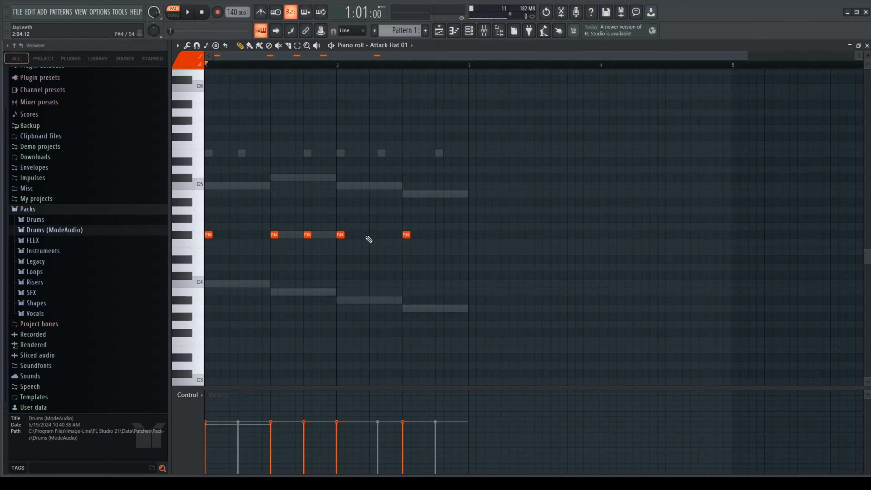
left_click(373, 236)
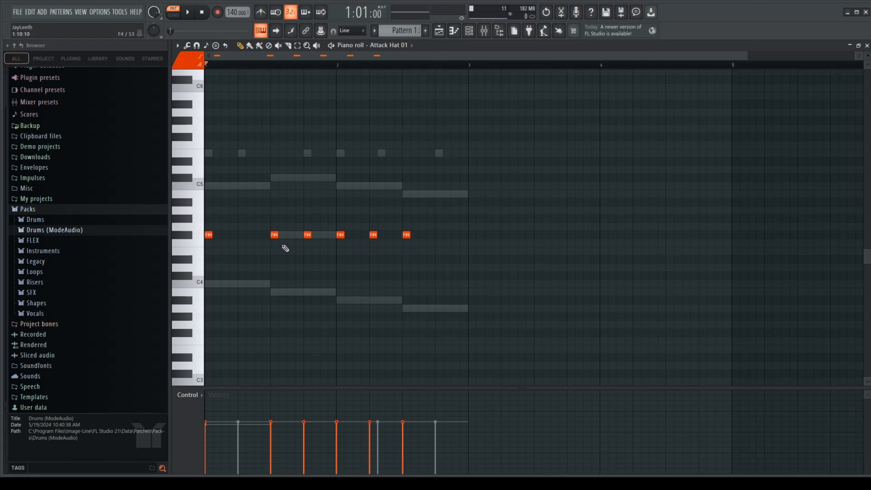
left_click(242, 237)
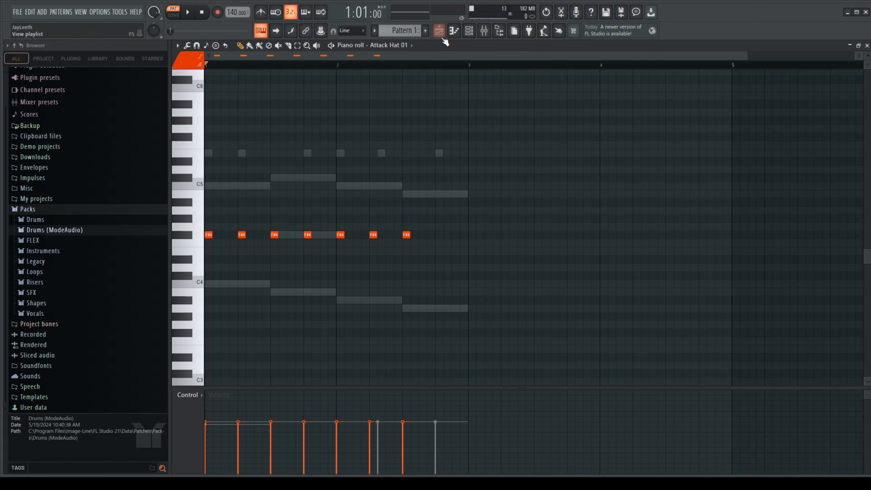
- Copy the seven F#4 hat notes from Pattern 1 into Pattern 3
left_click(303, 46)
left_click_drag(425, 206, 205, 246)
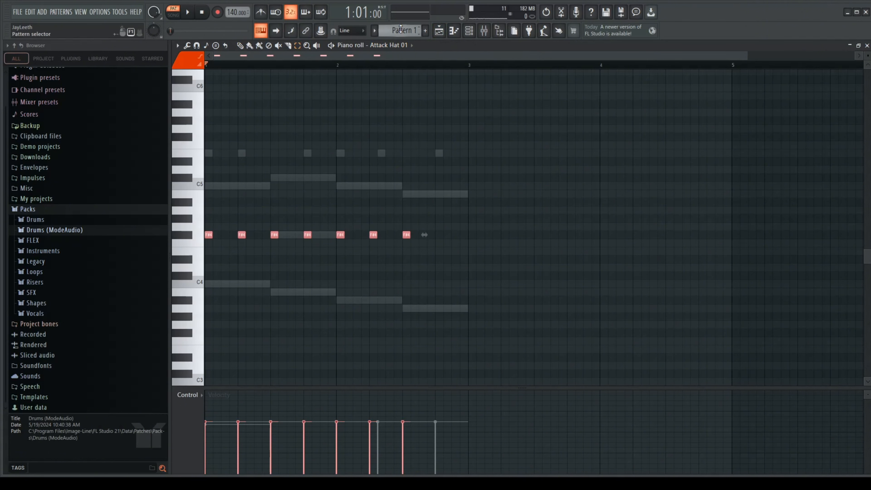
scroll(400, 29, "down", 2)
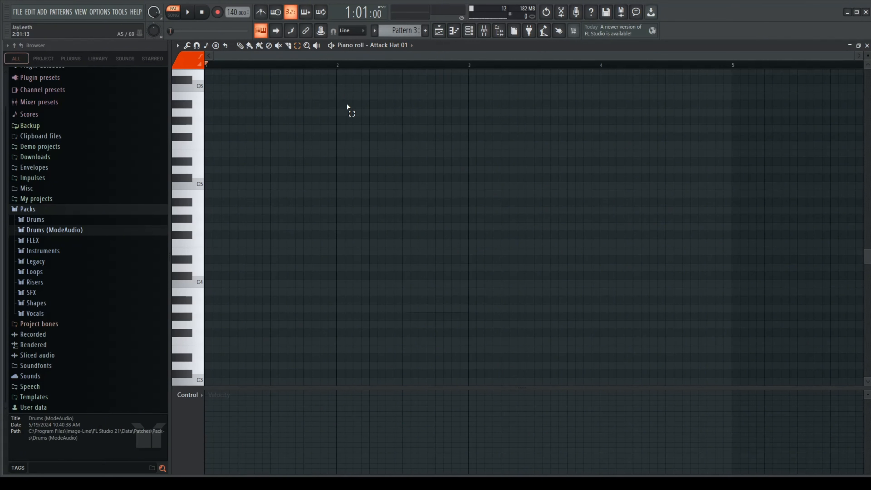
scroll(390, 33, "up", 1)
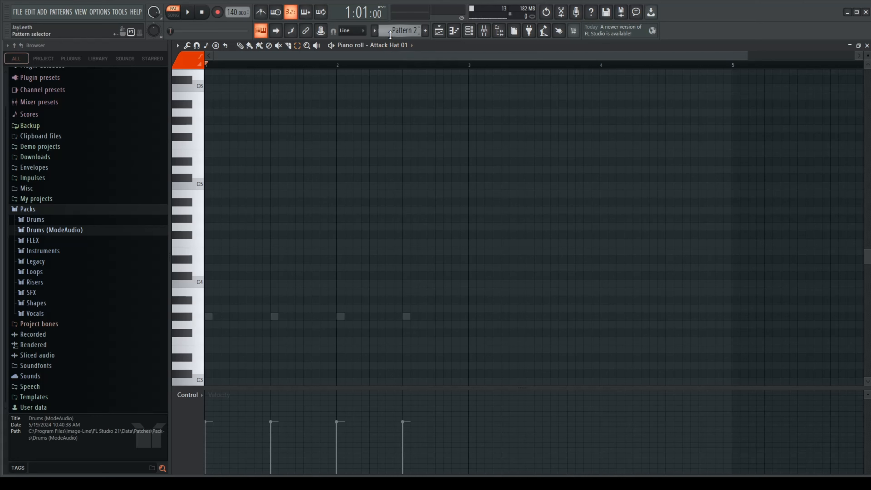
scroll(390, 35, "down", 2)
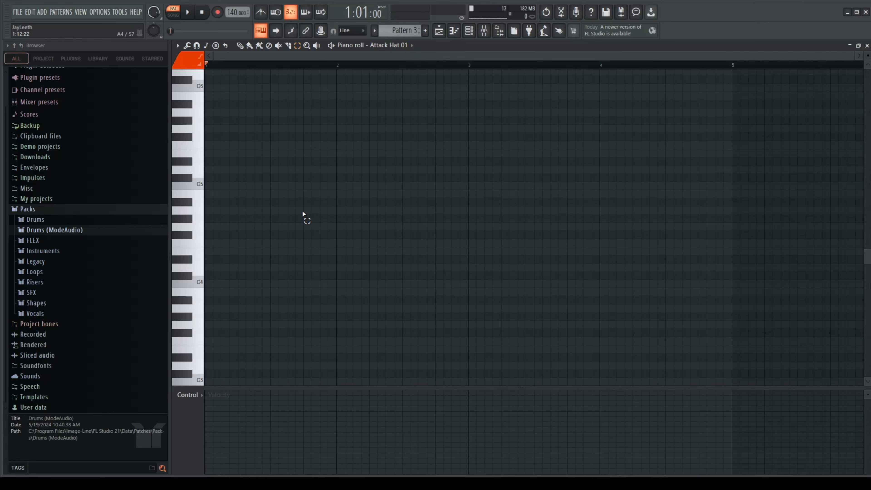
key("ctrl+v")
- Copy the six E5 clap notes from Pattern 1's Attack Clap 01 piano roll into Pattern 3
scroll(391, 31, "up", 2)
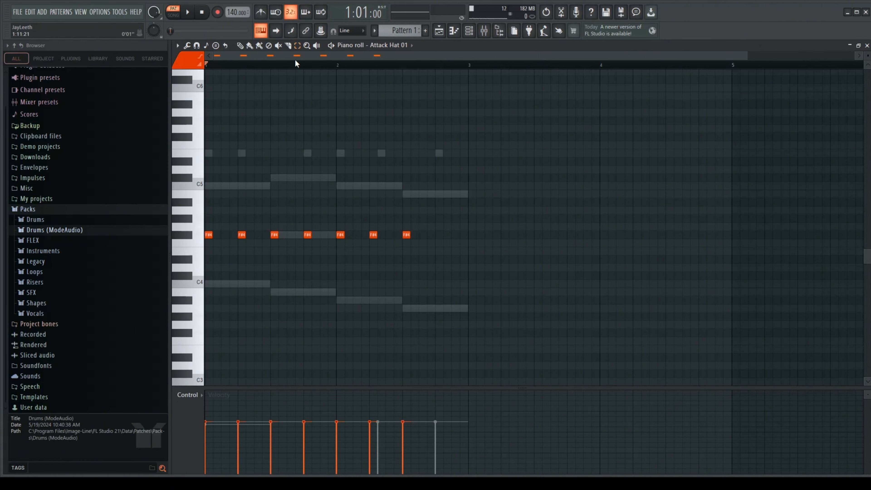
left_click(405, 102)
left_click_drag(459, 129, 206, 171)
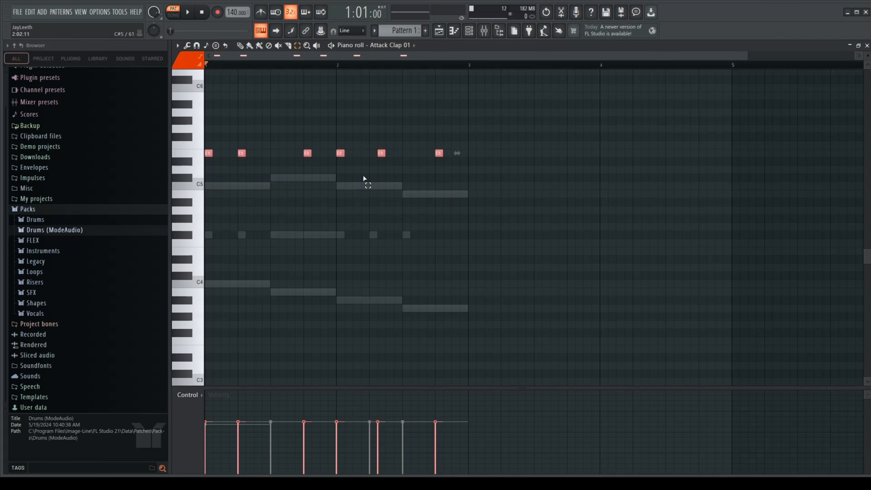
scroll(401, 30, "down", 2)
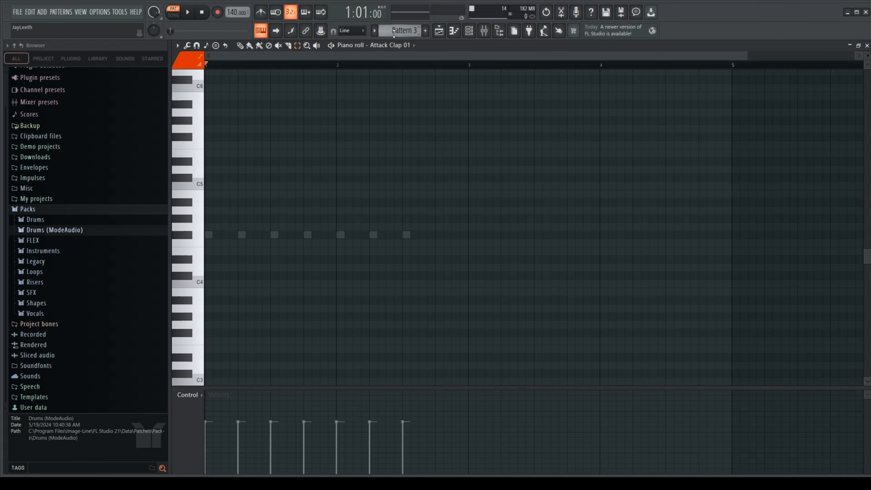
- In the playlist, place Pattern 2 on Track 2 at bar 3 and Pattern 3 on Track 3 at bar 5
left_click(439, 30)
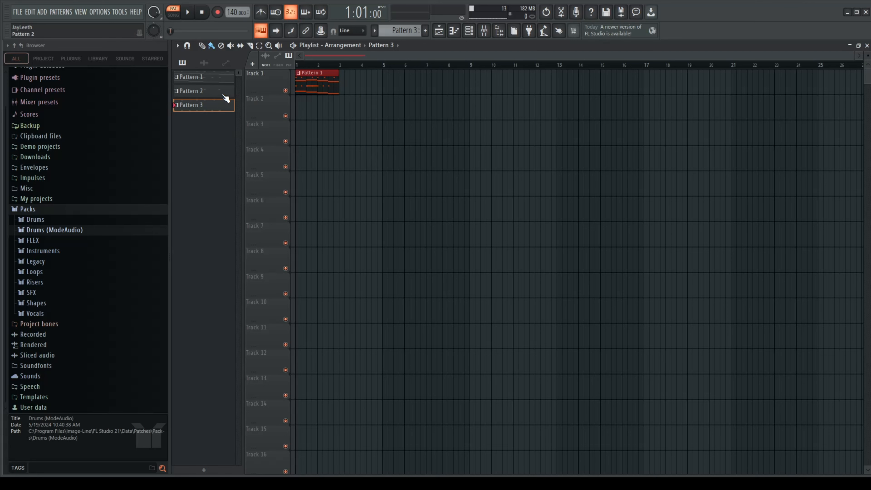
left_click(202, 90)
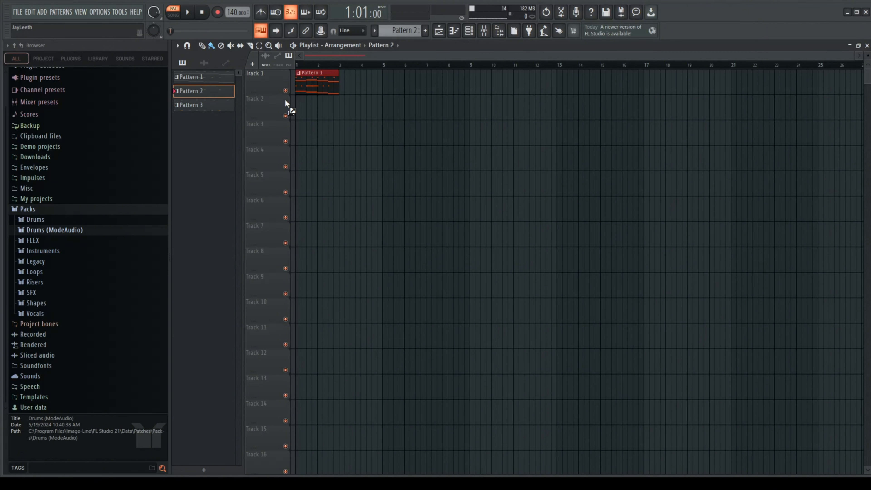
left_click(340, 109)
left_click(201, 106)
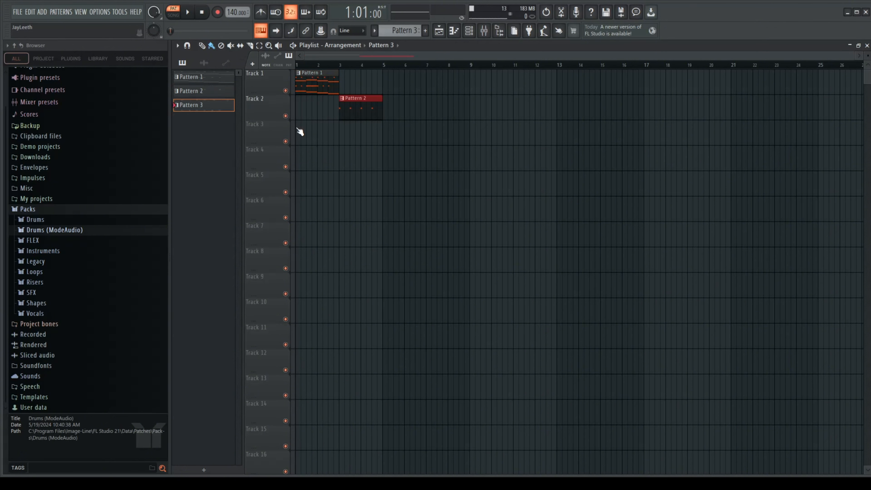
left_click(387, 138)
- Repeat Pattern 1 on Track 1 at bars 3 and 5, and Pattern 2 on Track 2 at bar 5
left_click(205, 78)
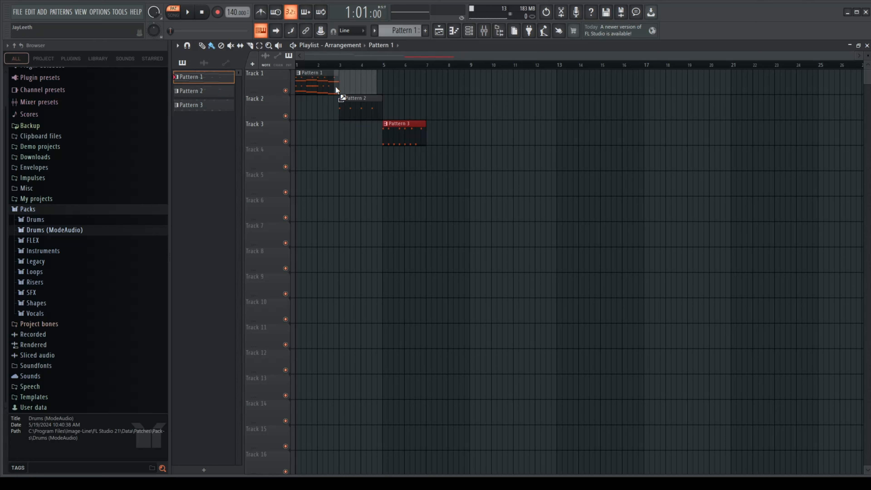
left_click(341, 82)
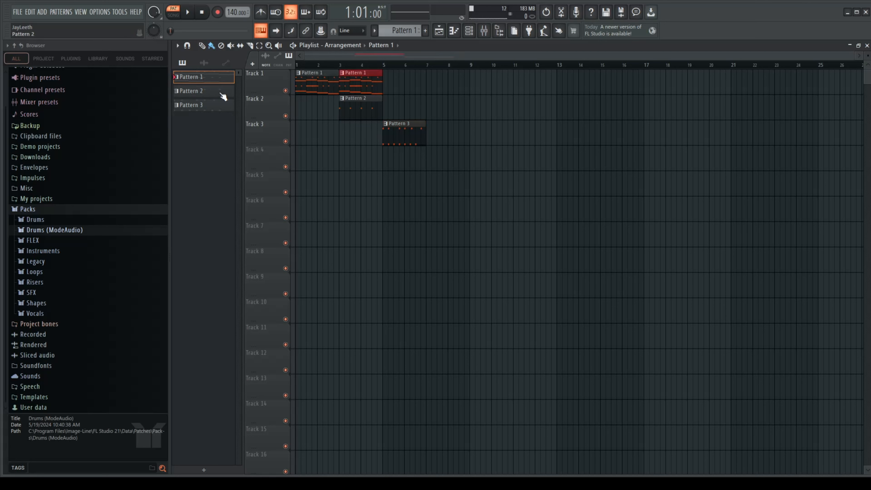
left_click(383, 80)
left_click(205, 91)
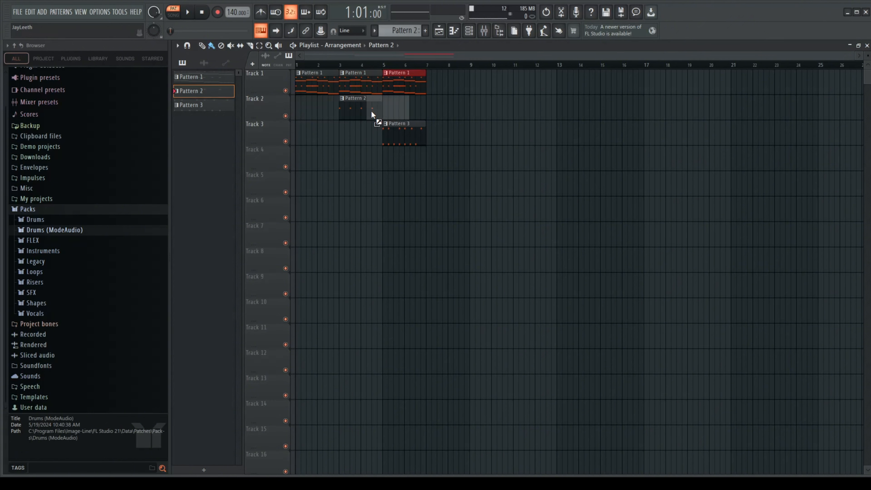
left_click(382, 109)
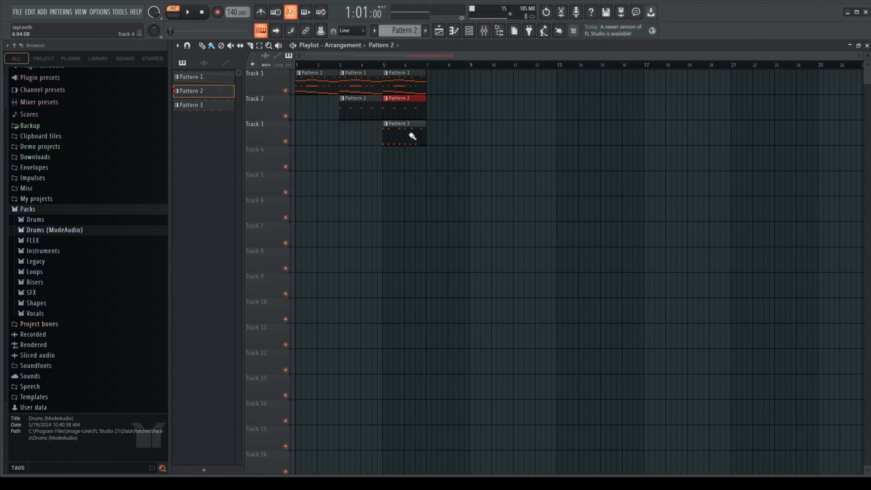
- Return to Pattern 1's Attack Clap 01 piano roll and delete all its clap notes
left_click(441, 32)
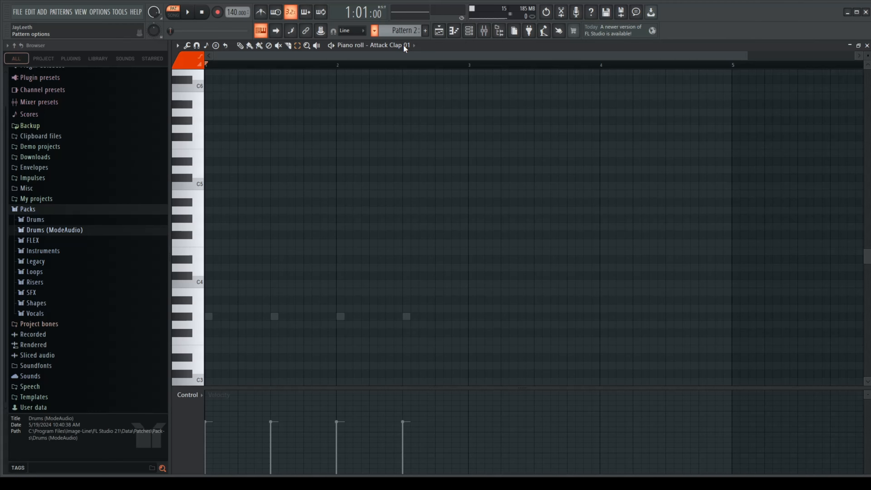
left_click(387, 54)
scroll(401, 72, "down", 2)
scroll(405, 76, "up", 2)
left_click_drag(447, 95, 228, 185)
key("Delete")
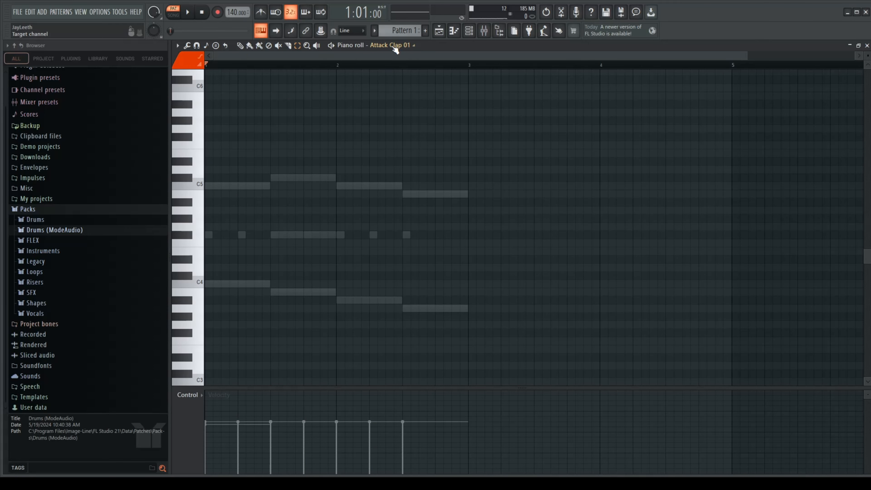
- Delete all the Attack Hat 01 notes from Pattern 1 and return to the playlist
left_click(394, 46)
left_click(405, 101)
left_click_drag(424, 200, 205, 271)
key("Delete")
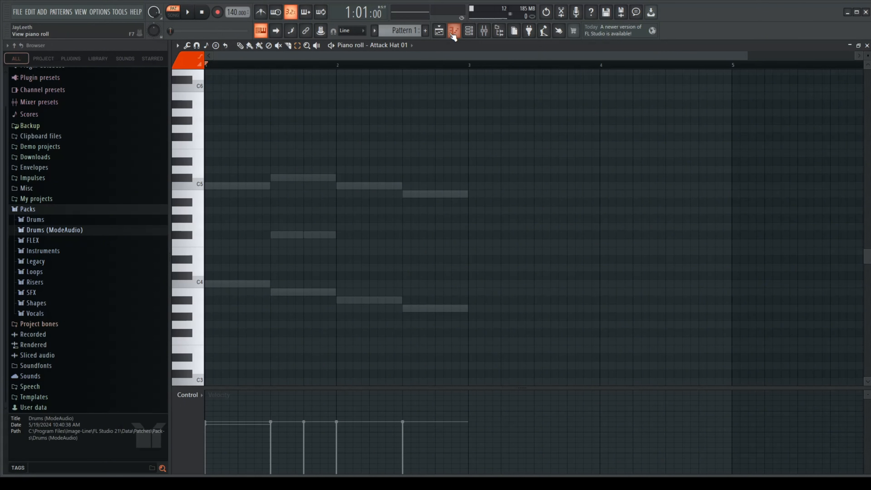
left_click(453, 33)
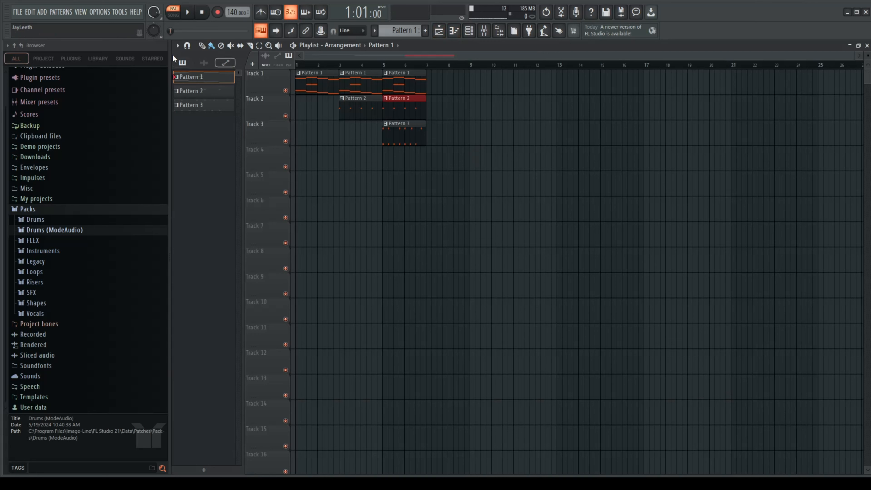
- Switch playback from pattern to song mode, play the whole playlist arrangement, and stop it
left_click(188, 14)
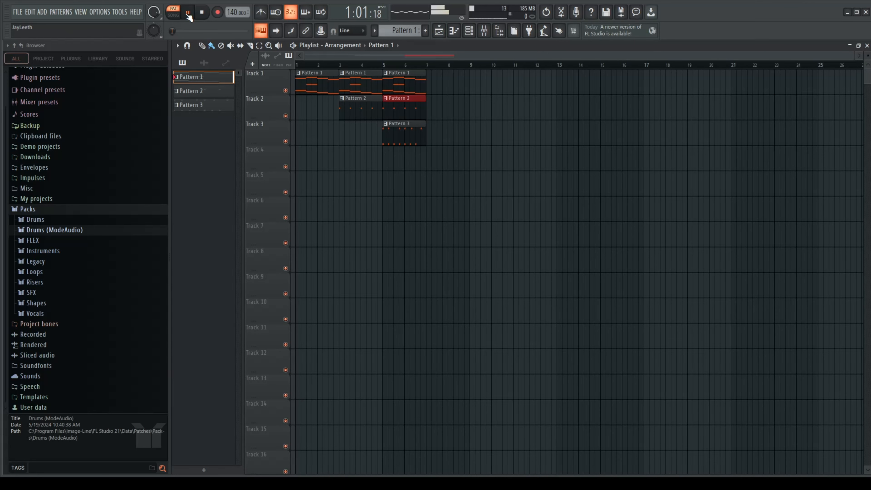
left_click(188, 15)
left_click(174, 14)
left_click(187, 16)
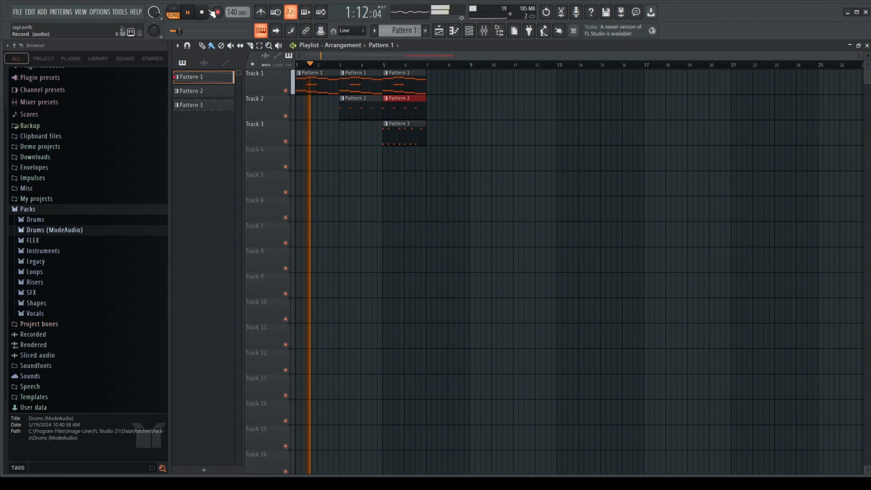
left_click(203, 14)
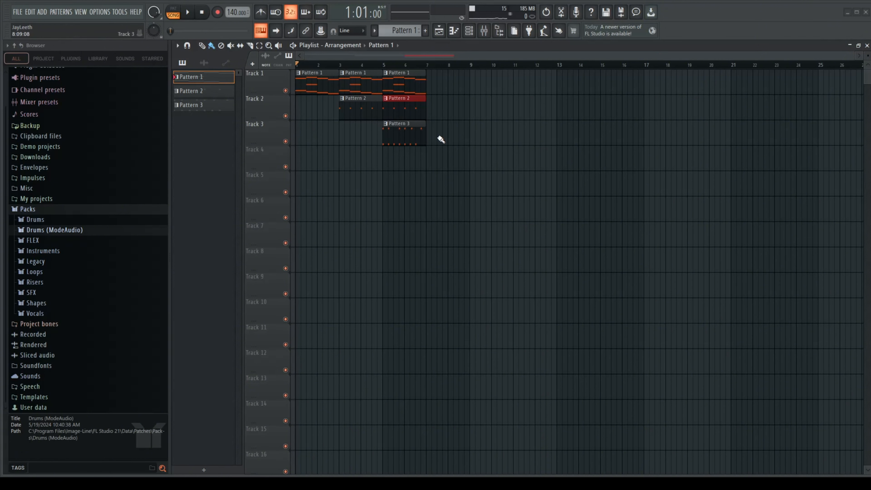
- Audition the playlist arrangement with the tempo lowered to 129 BPM, and set the tempo back to 140 BPM
key("space")
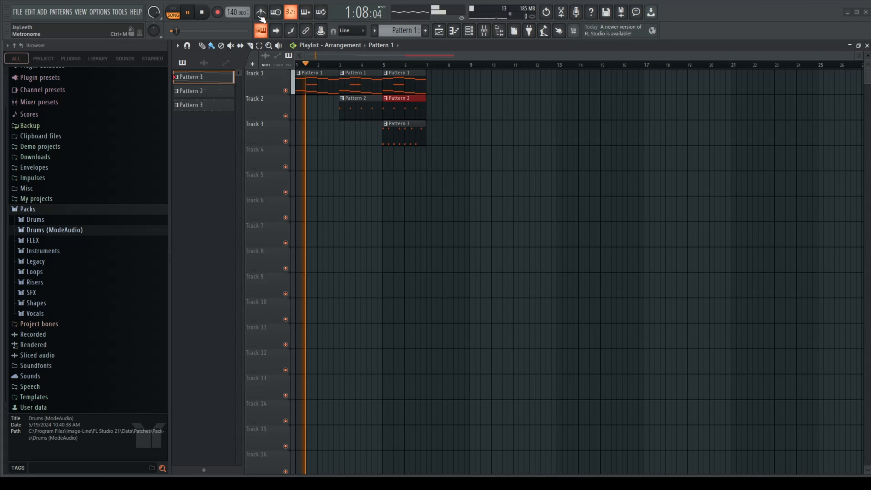
left_click(430, 222)
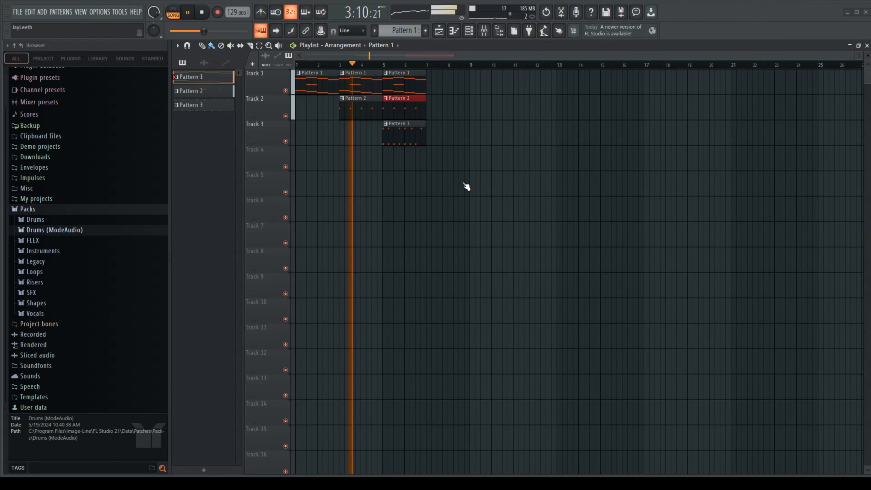
key("space")
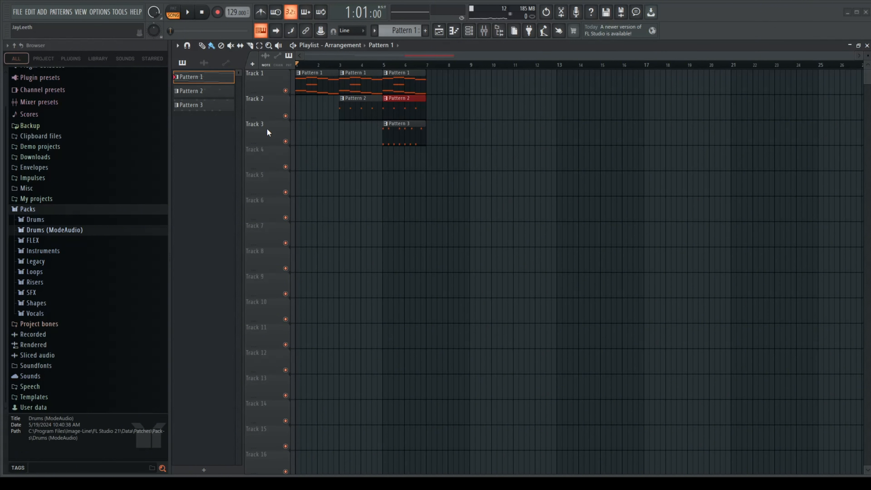
left_click_drag(236, 12, 241, 19)
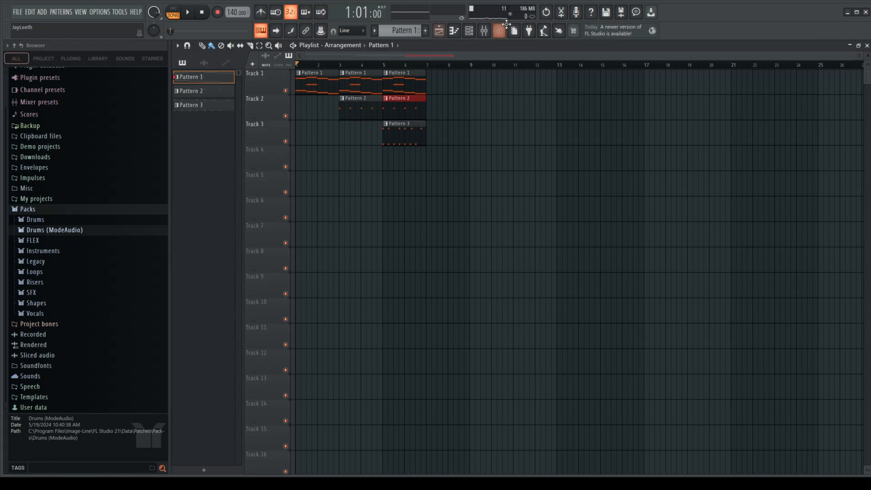
- View the mixer's insert tracks and the Master track's effect slots, and return to the playlist
left_click(500, 29)
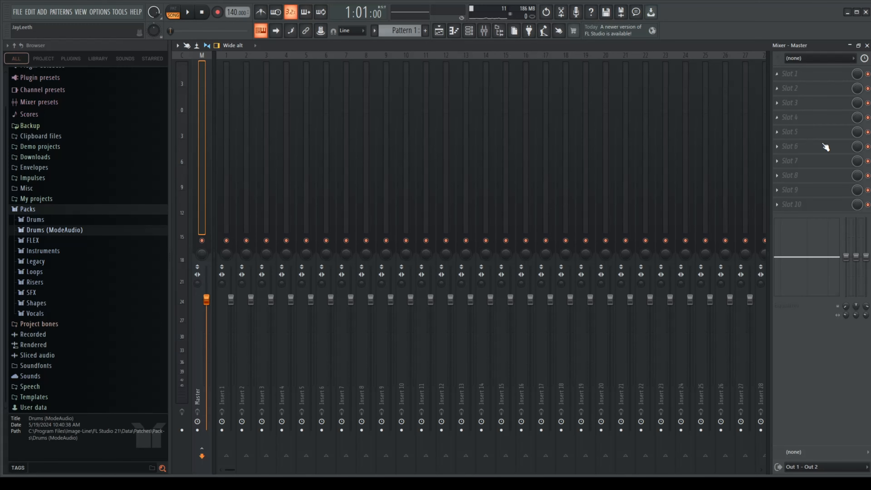
key("F5")
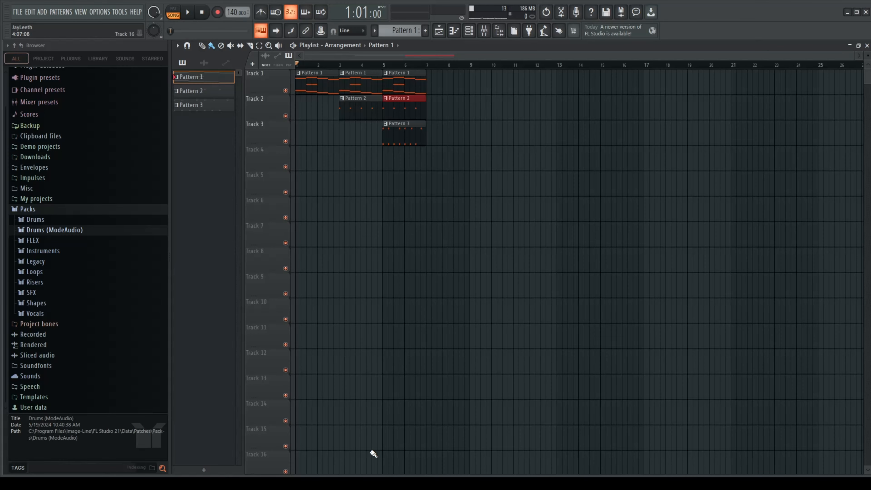